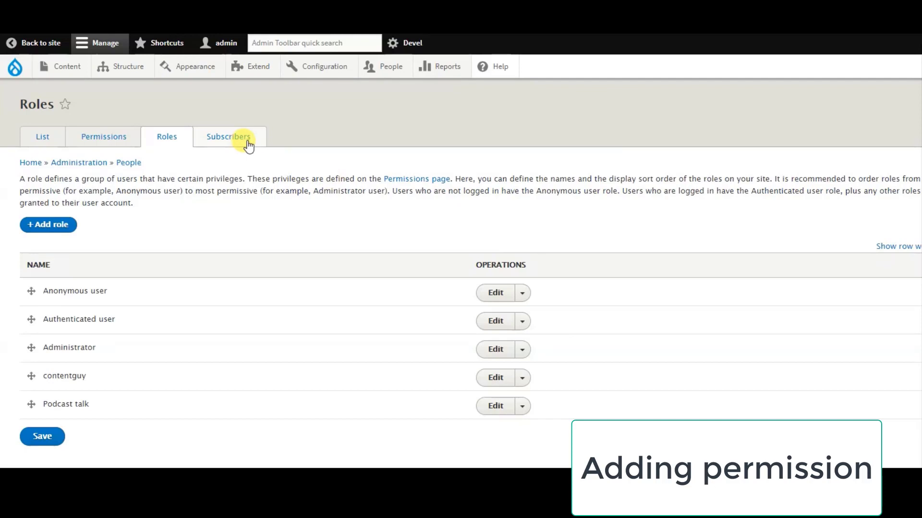
Create and save a new user role named blogger
mouse_move(394, 72)
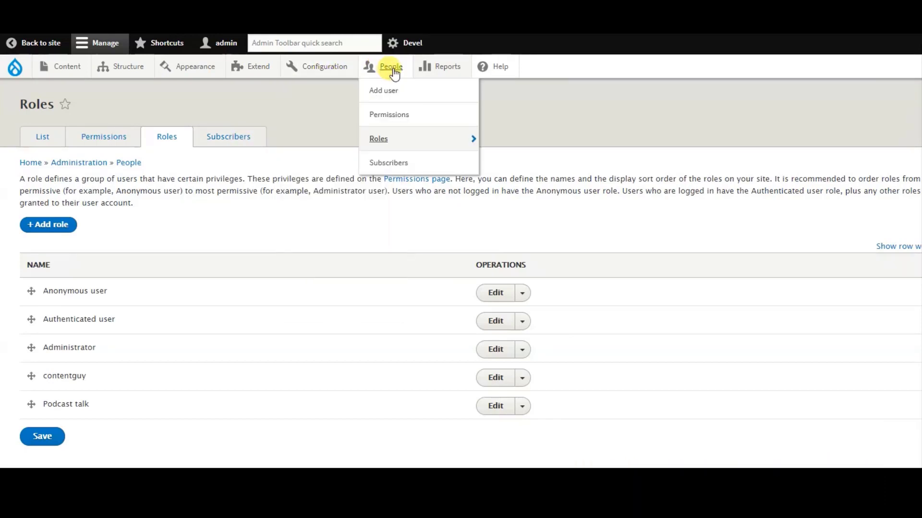
mouse_move(390, 144)
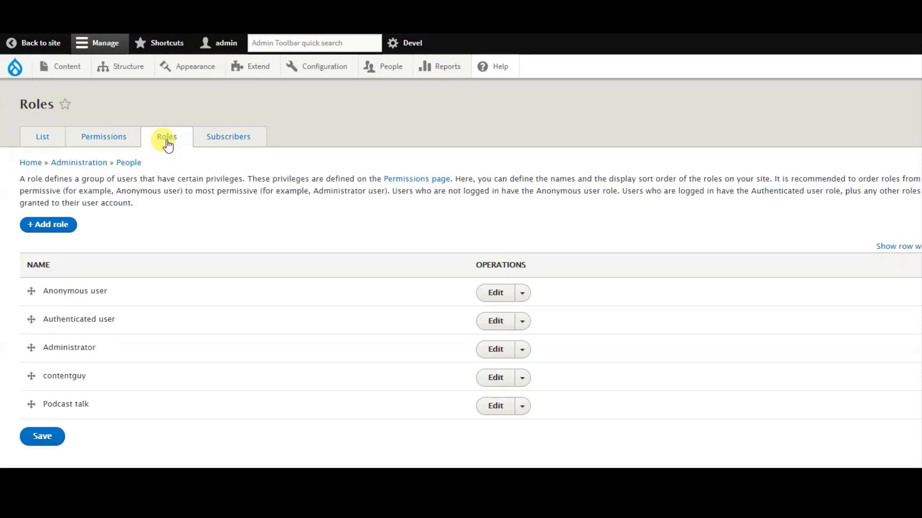
left_click(53, 228)
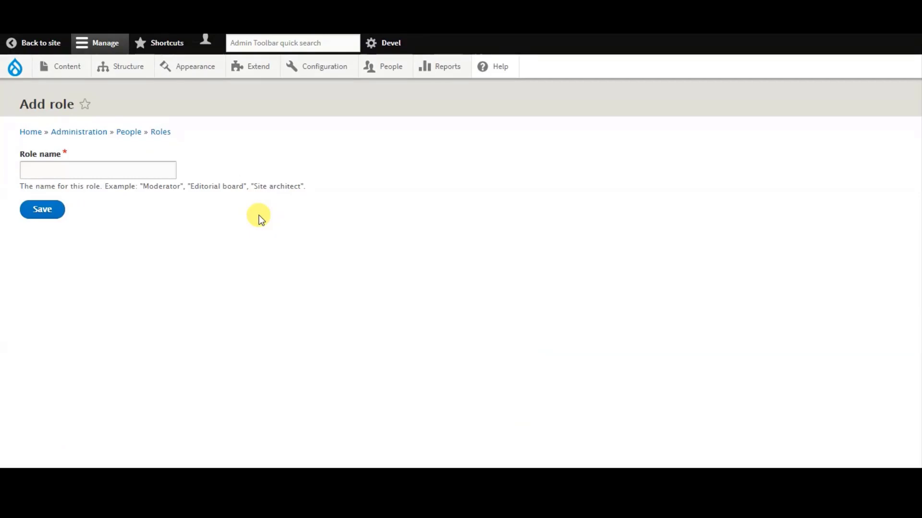
left_click(107, 170)
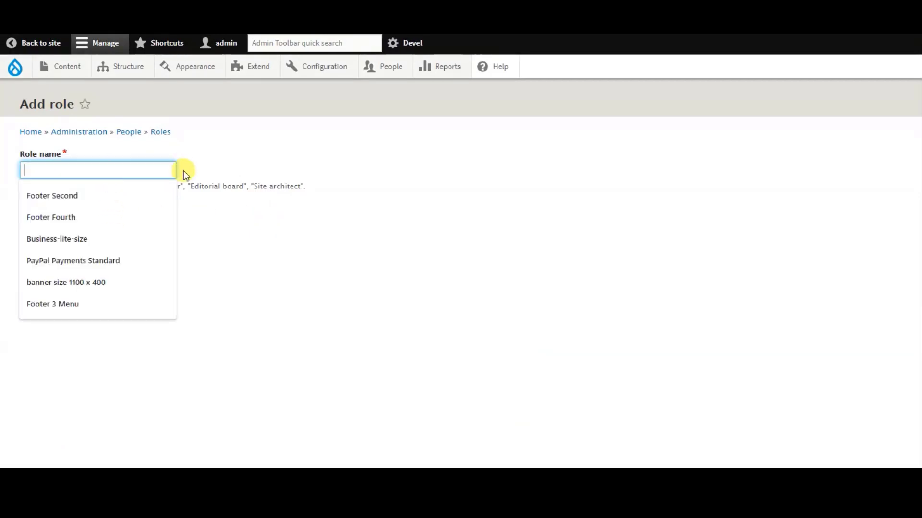
left_click(306, 180)
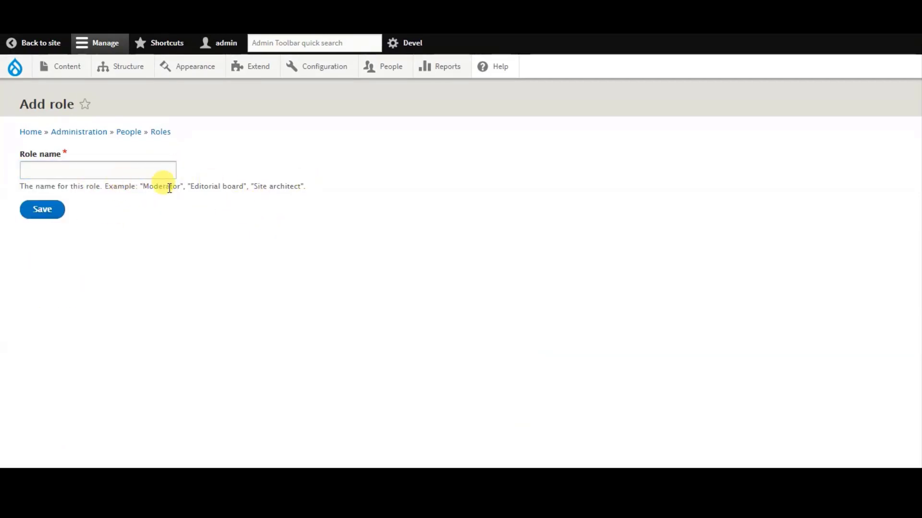
left_click(137, 173)
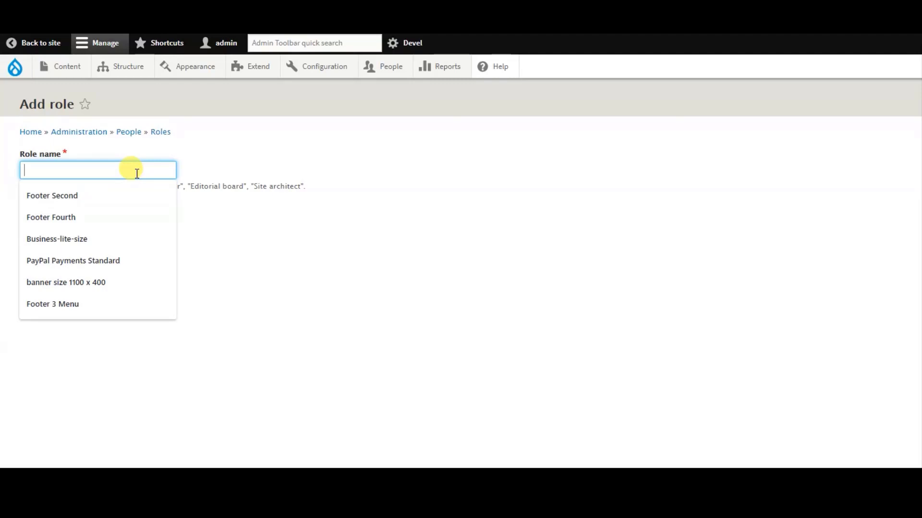
type("blogge")
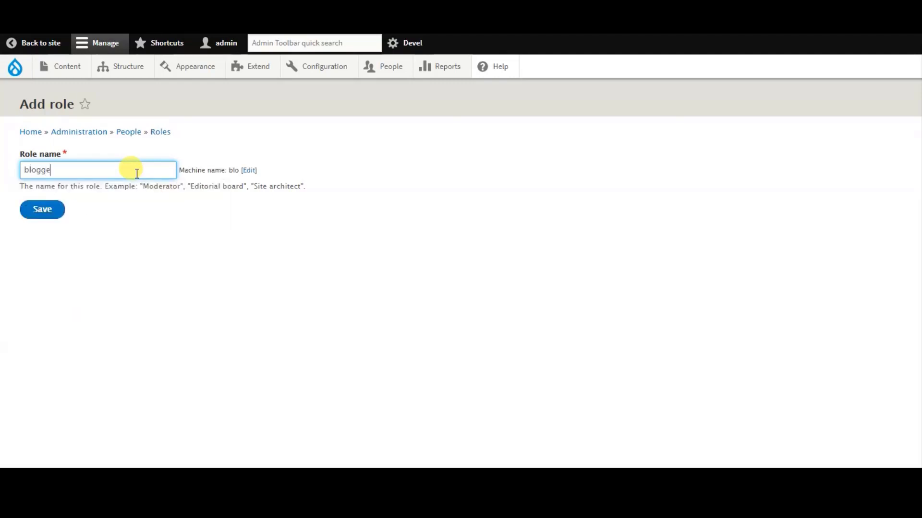
type("r")
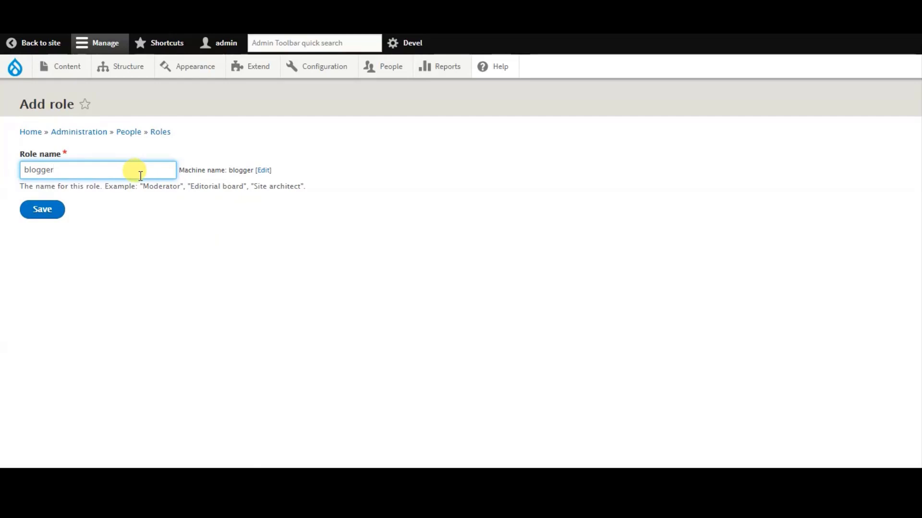
key("BackSpace")
key("BackSpace")
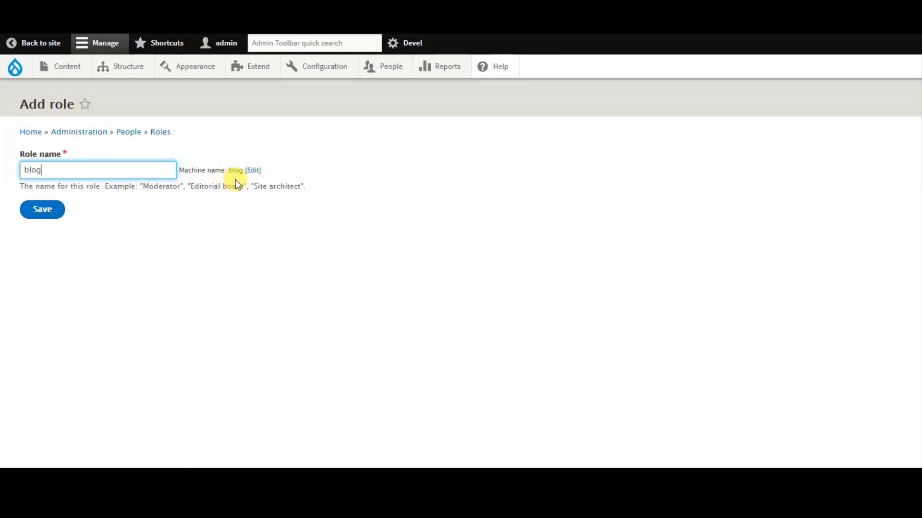
type("ger")
left_click(46, 210)
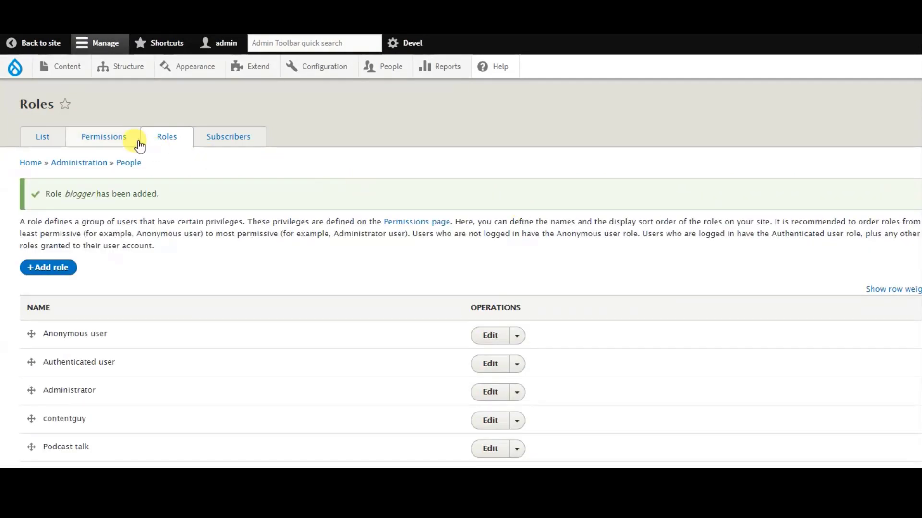
On the Permissions page, grant the blogger role the Skip CAPTCHA and Edit own comments permissions
left_click(117, 141)
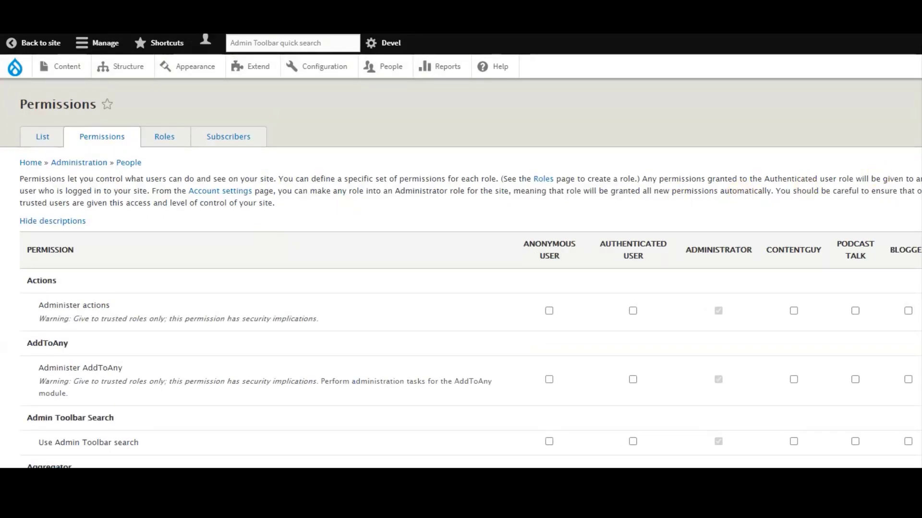
scroll(743, 195, "down", 3)
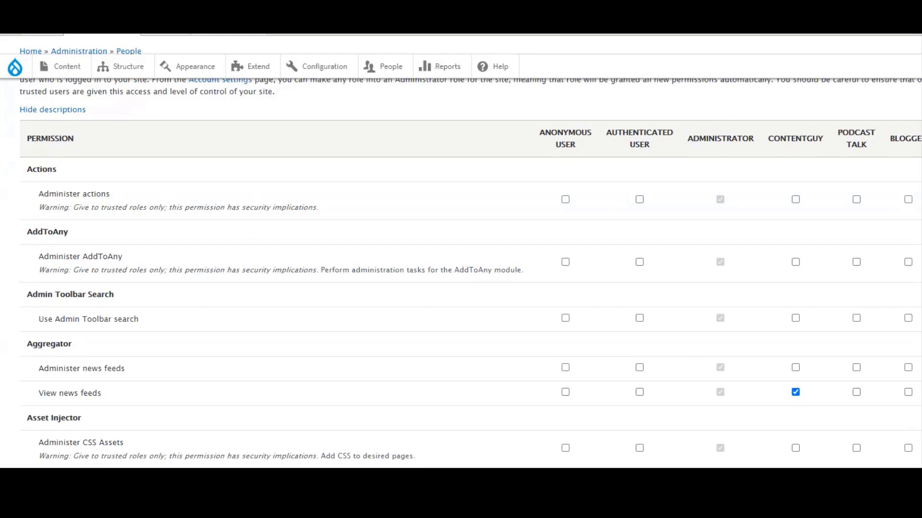
scroll(461, 274, "down", 4)
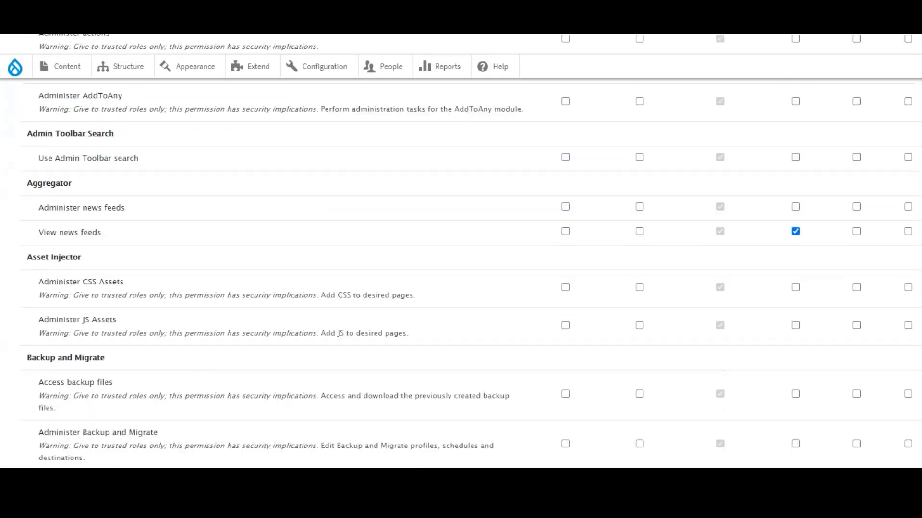
scroll(460, 274, "down", 3)
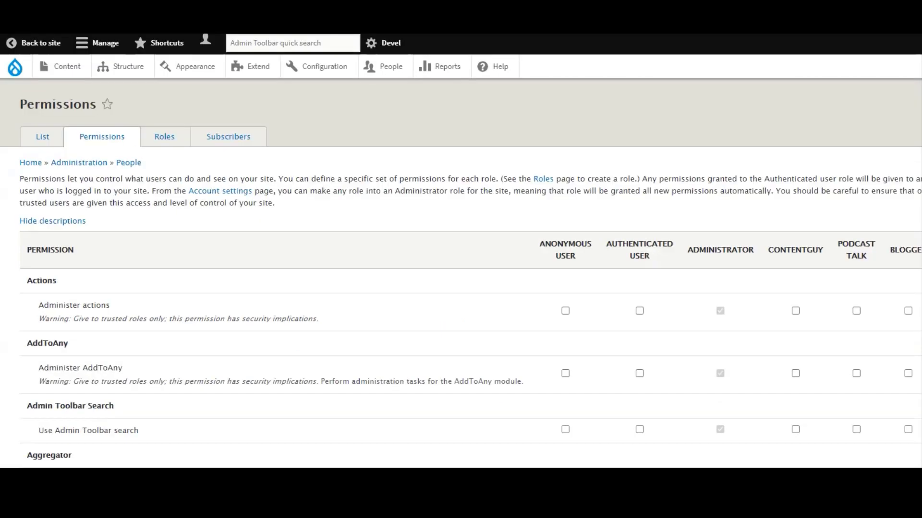
scroll(461, 274, "down", 12)
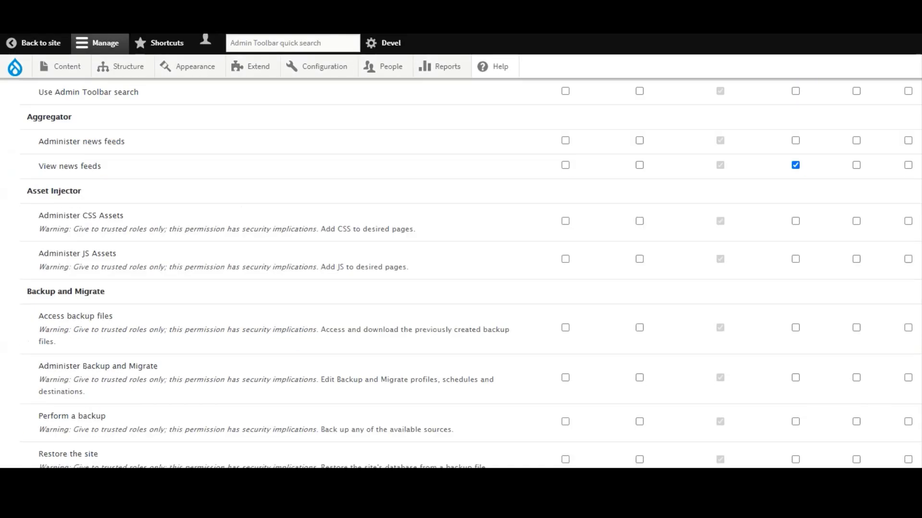
scroll(902, 141, "down", 3)
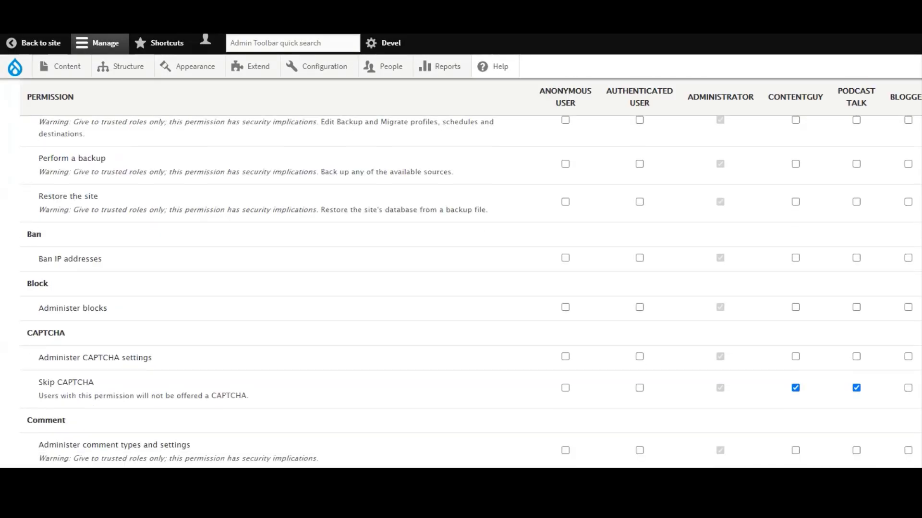
left_click(907, 258)
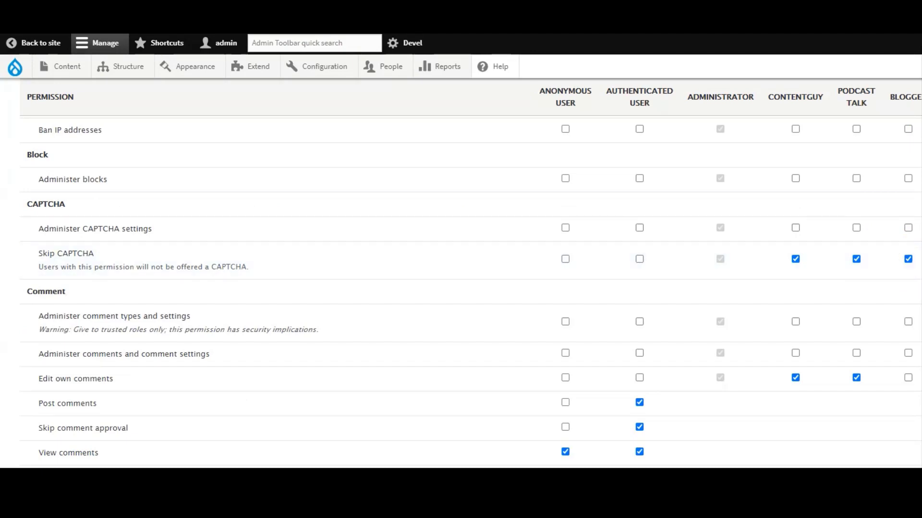
scroll(460, 288, "down", 3)
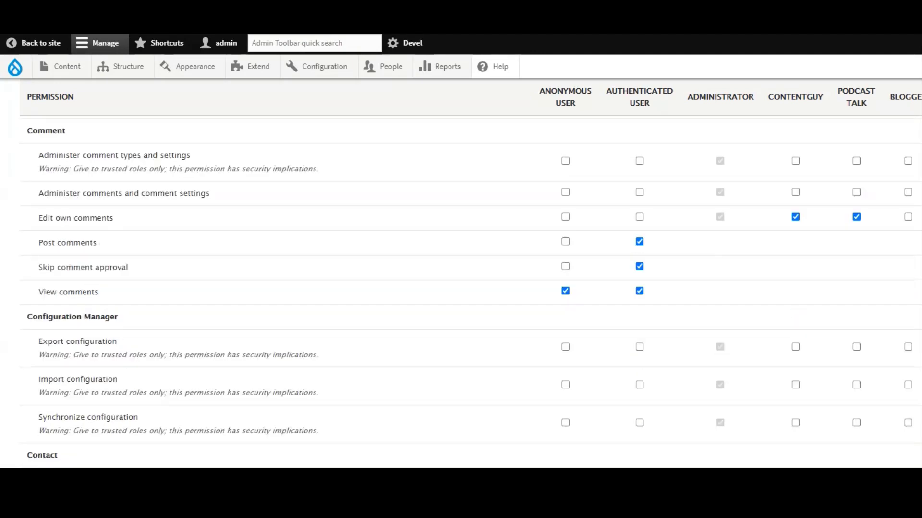
left_click(908, 217)
Grant the blogger role the "Article: Create new content" permission in the Node section
scroll(461, 288, "down", 3)
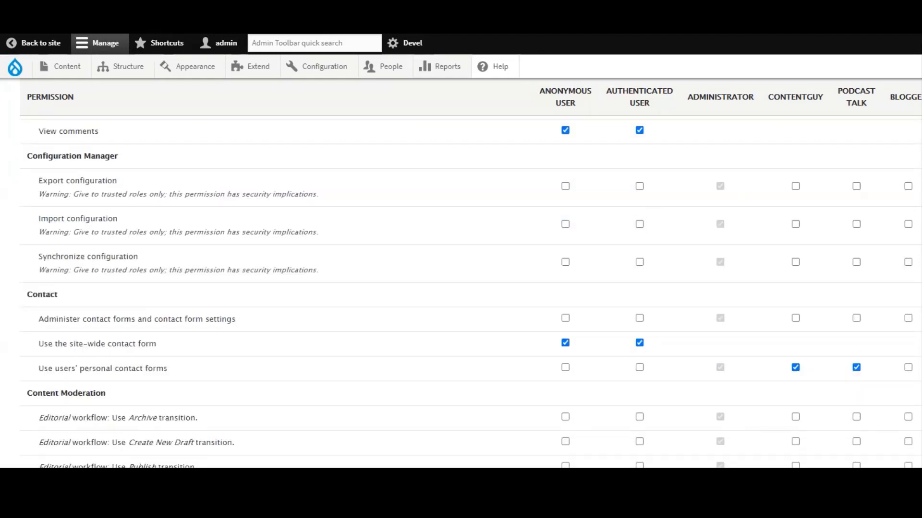
scroll(461, 288, "down", 2)
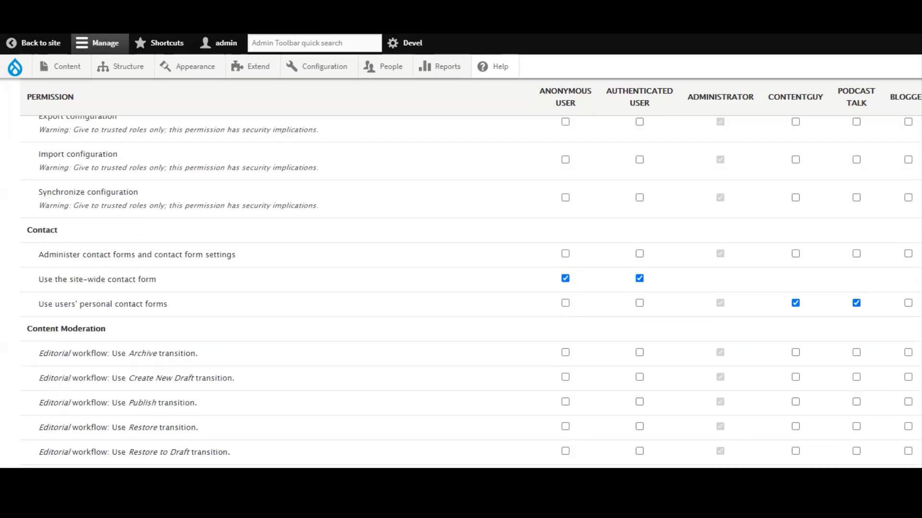
scroll(461, 288, "down", 3)
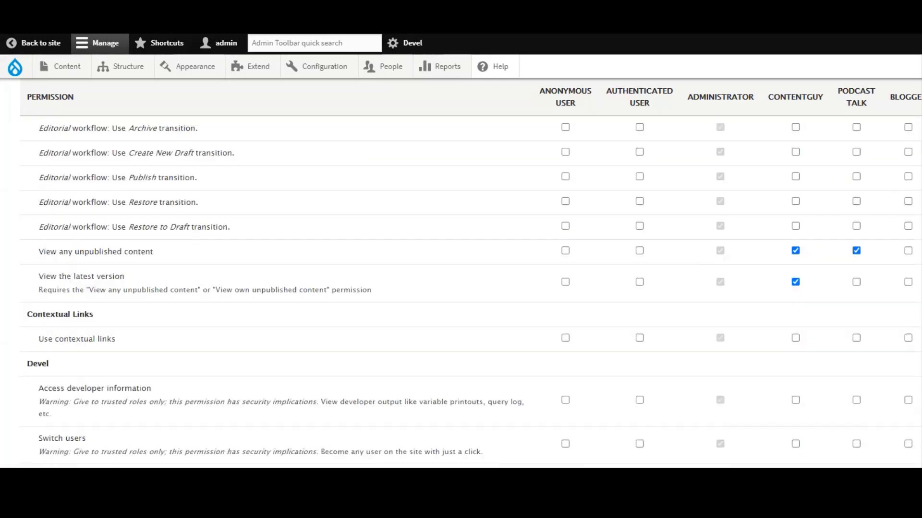
scroll(461, 288, "up", 2)
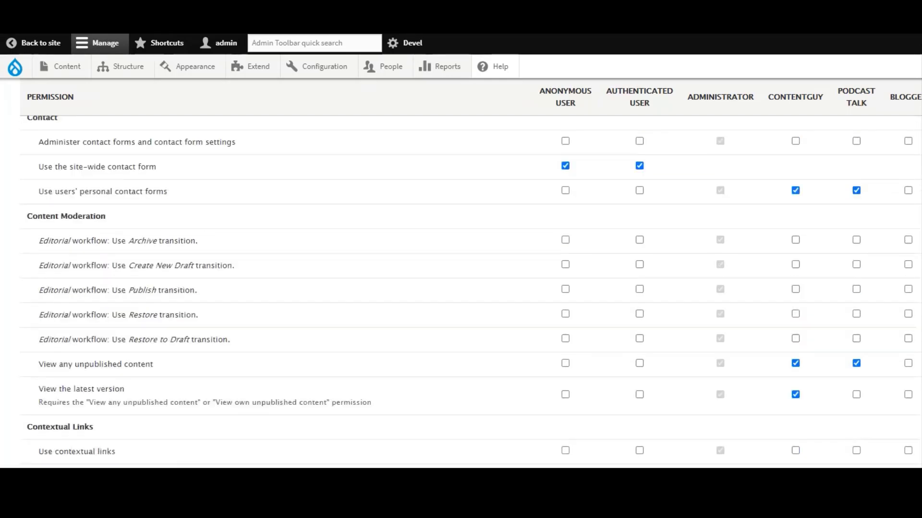
scroll(461, 288, "down", 3)
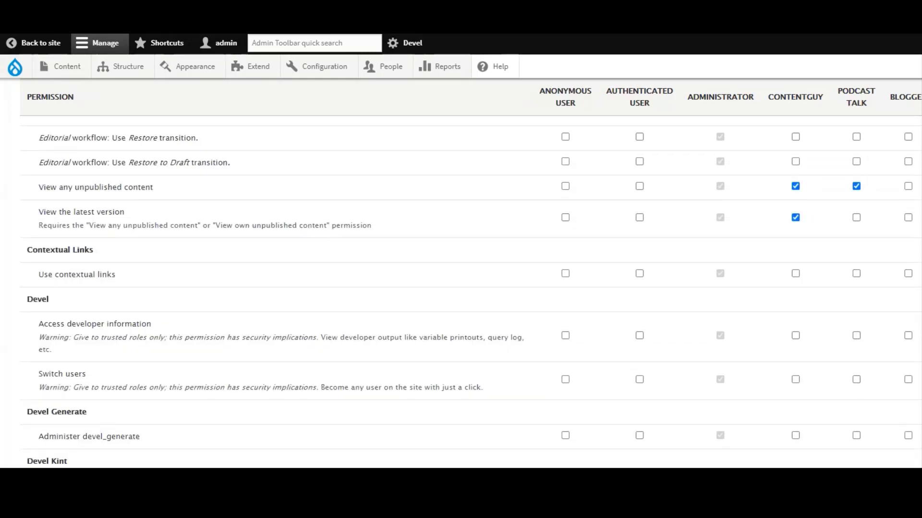
scroll(461, 288, "down", 1)
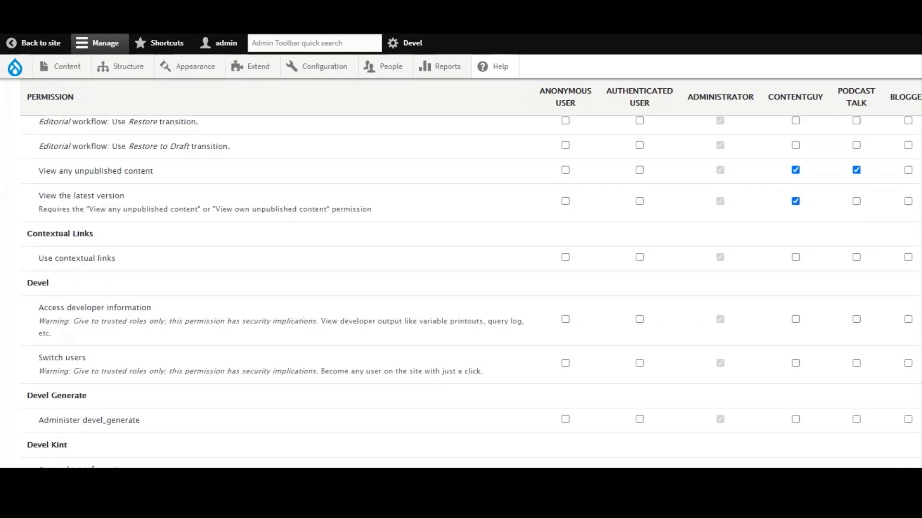
scroll(461, 288, "down", 5)
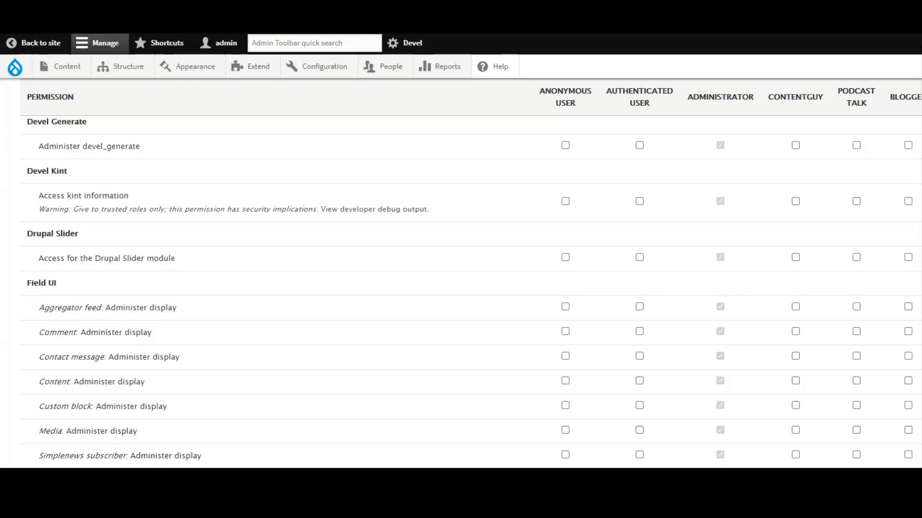
scroll(461, 288, "down", 5)
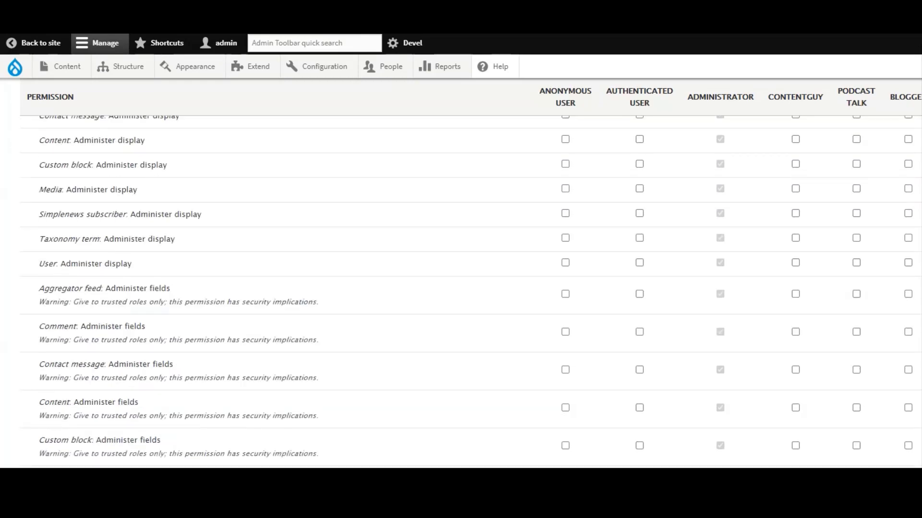
scroll(461, 288, "down", 7)
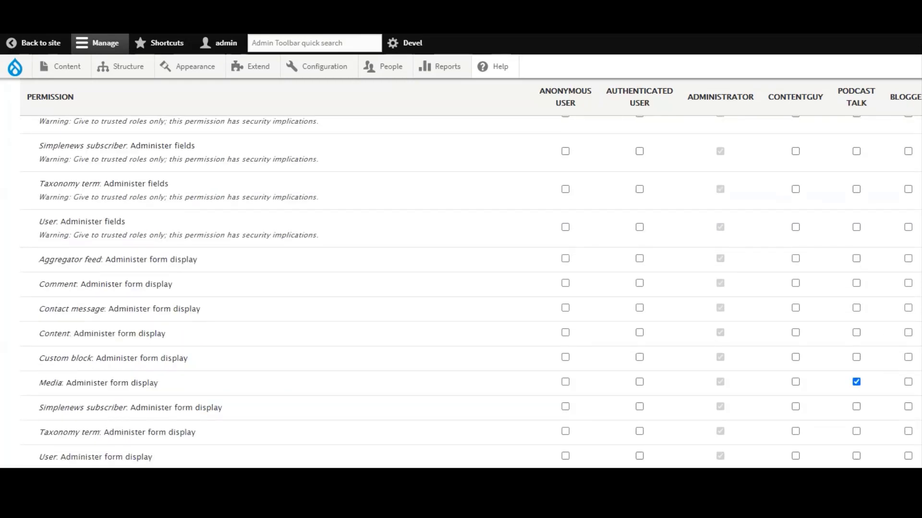
scroll(461, 288, "down", 10)
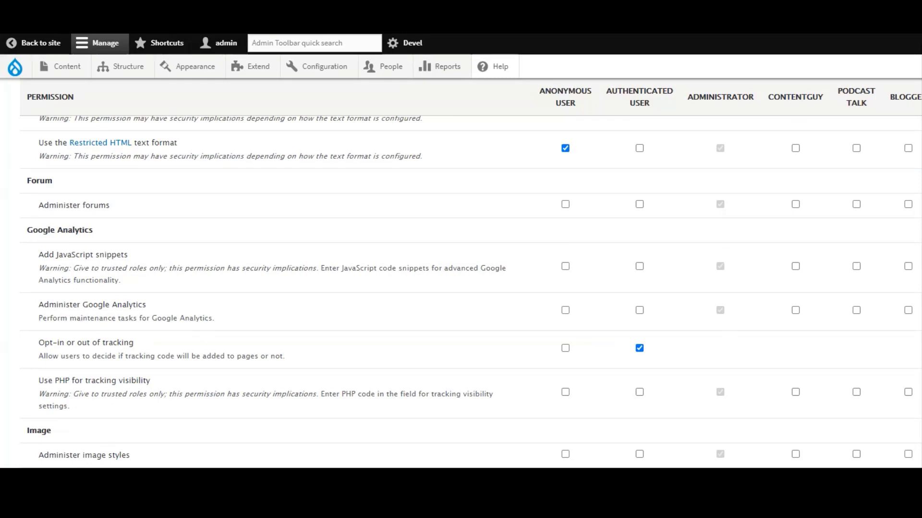
scroll(461, 288, "down", 7)
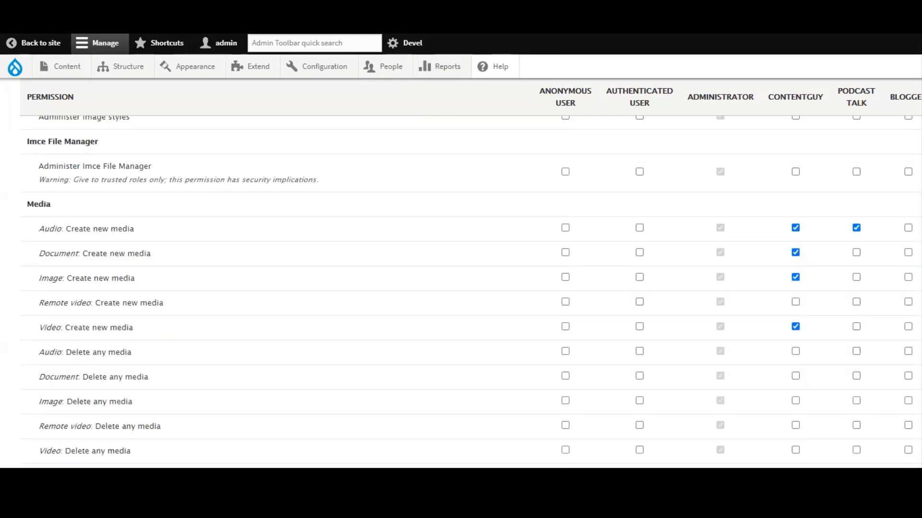
scroll(461, 288, "down", 1)
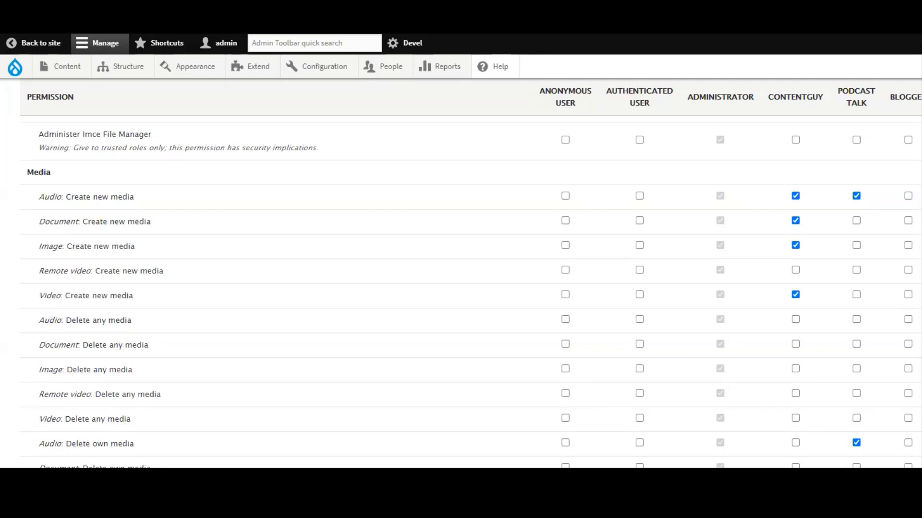
scroll(461, 288, "down", 3)
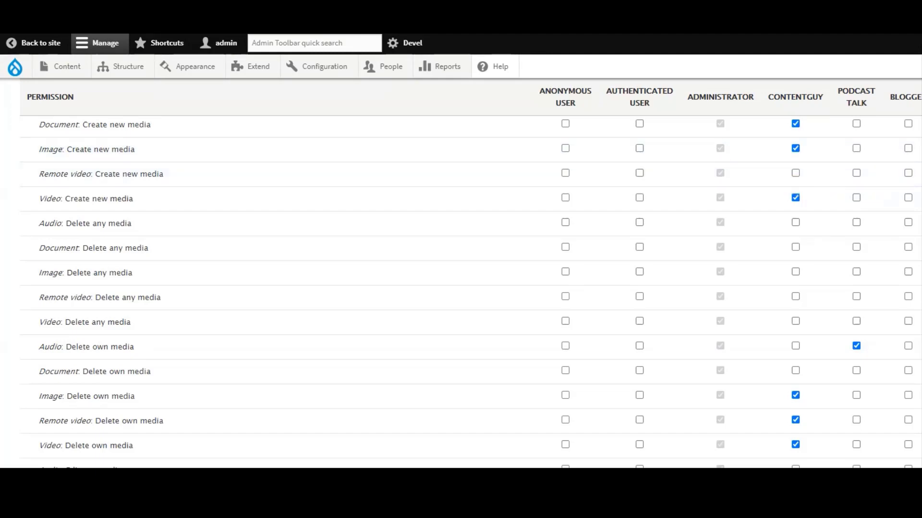
scroll(461, 273, "down", 10)
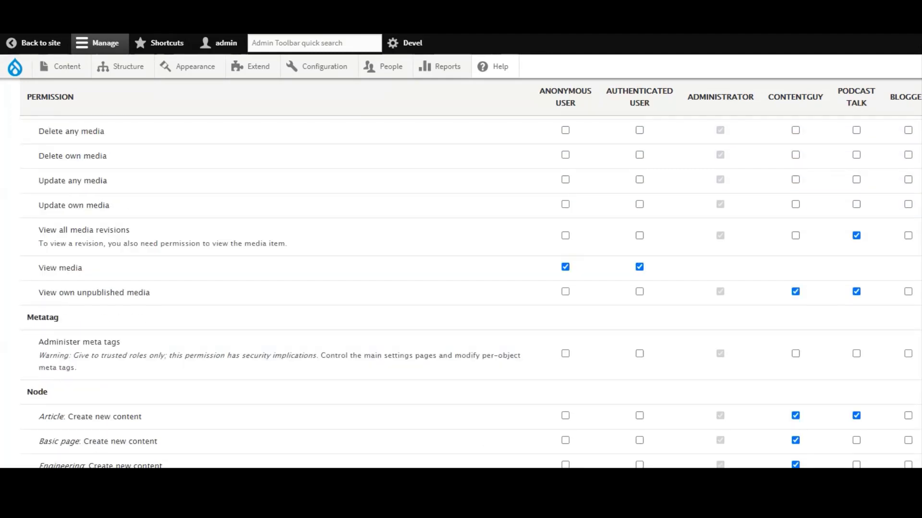
scroll(461, 274, "down", 4)
scroll(461, 274, "down", 2)
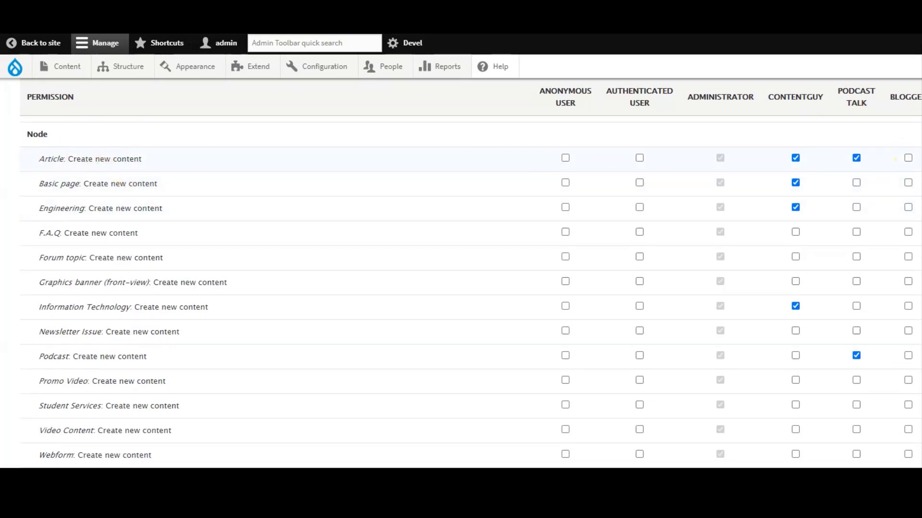
left_click(908, 159)
scroll(461, 288, "up", 1)
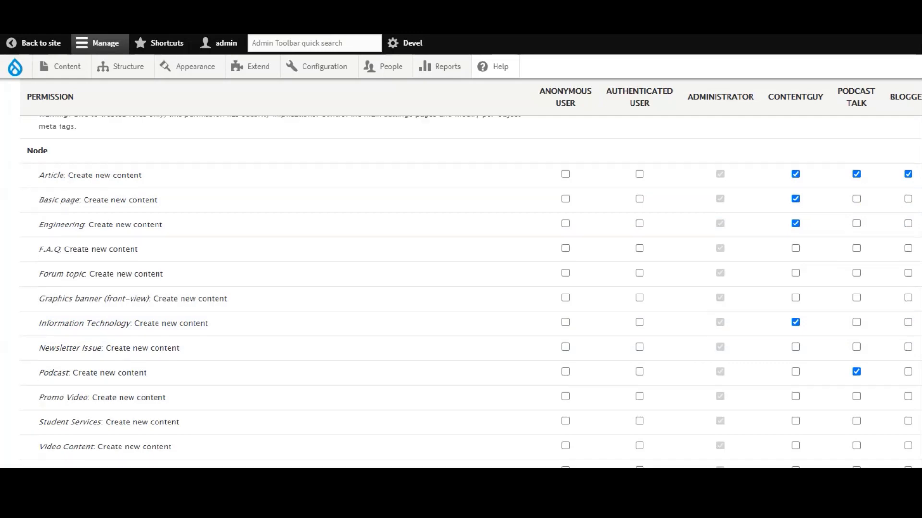
scroll(460, 288, "down", 4)
scroll(461, 274, "up", 5)
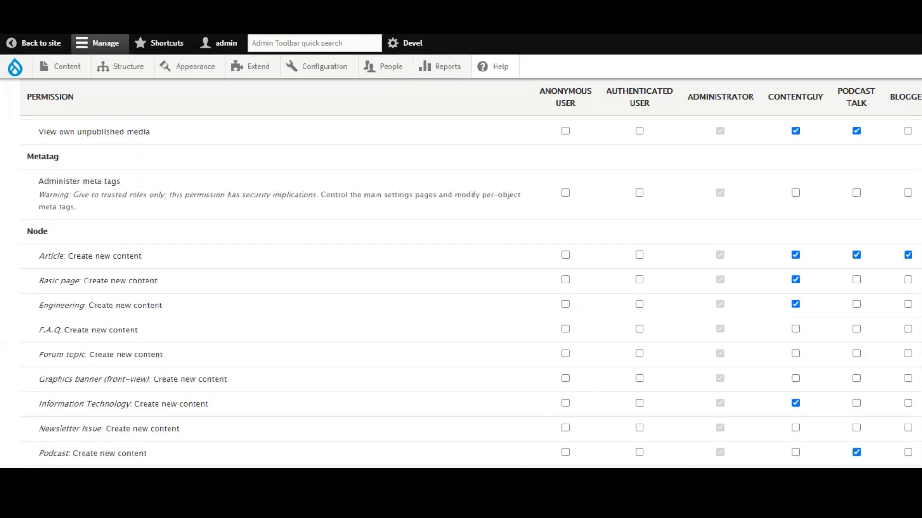
Grant the blogger role the "Article: Delete own content" permission in the Node section
scroll(461, 273, "down", 2)
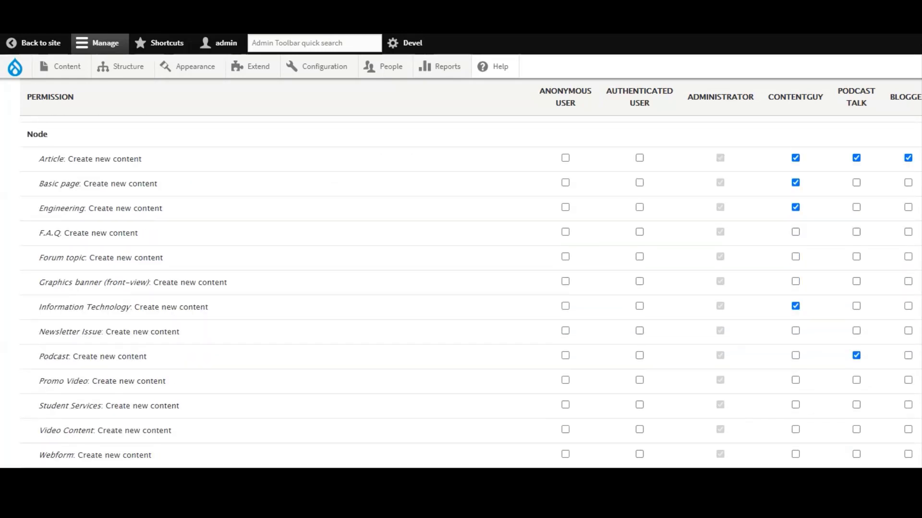
scroll(461, 293, "down", 6)
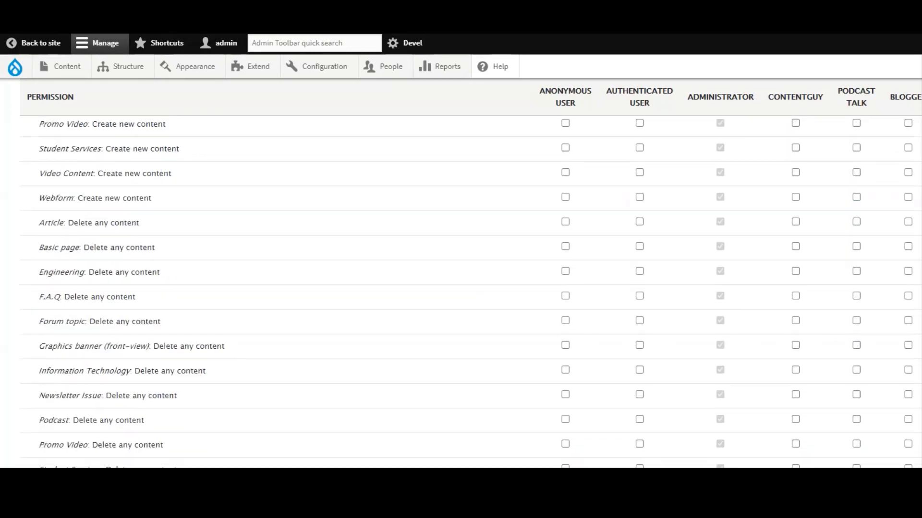
scroll(461, 273, "down", 2)
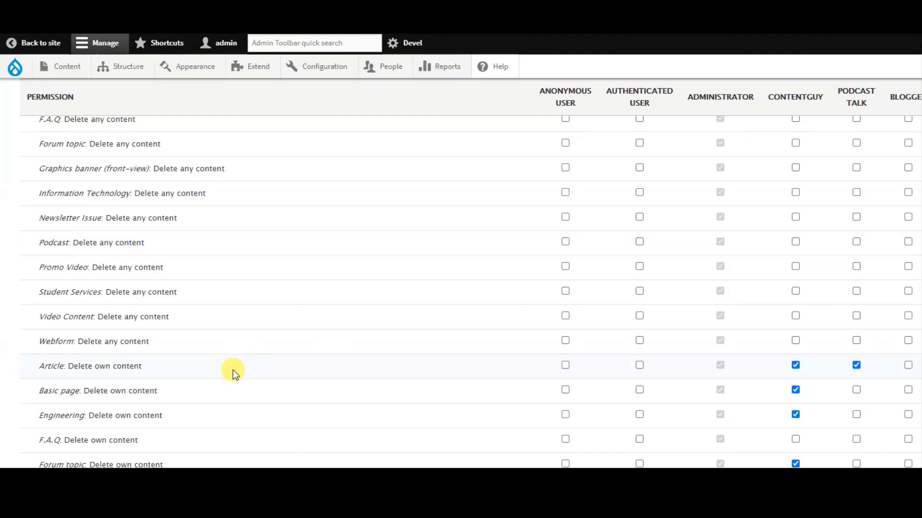
left_click(909, 366)
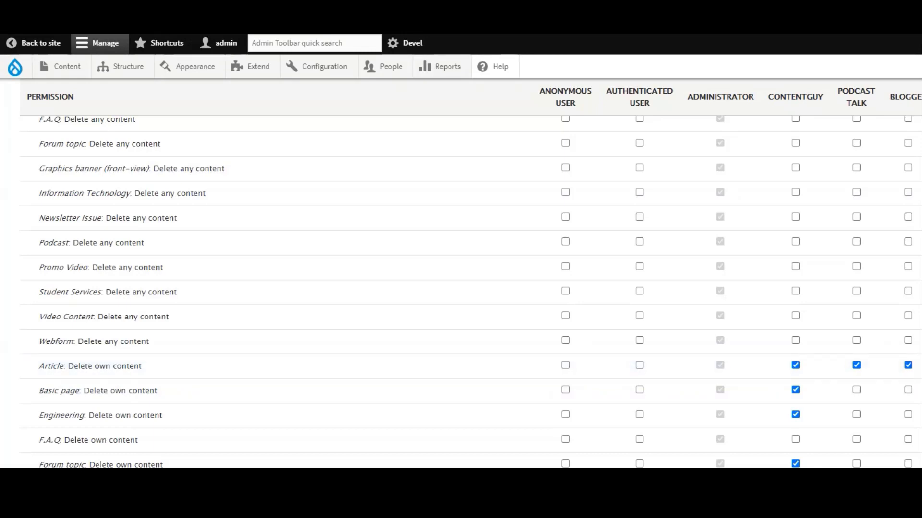
Grant the blogger role the "Article: Edit own content" permission in the Node section
scroll(471, 293, "down", 3)
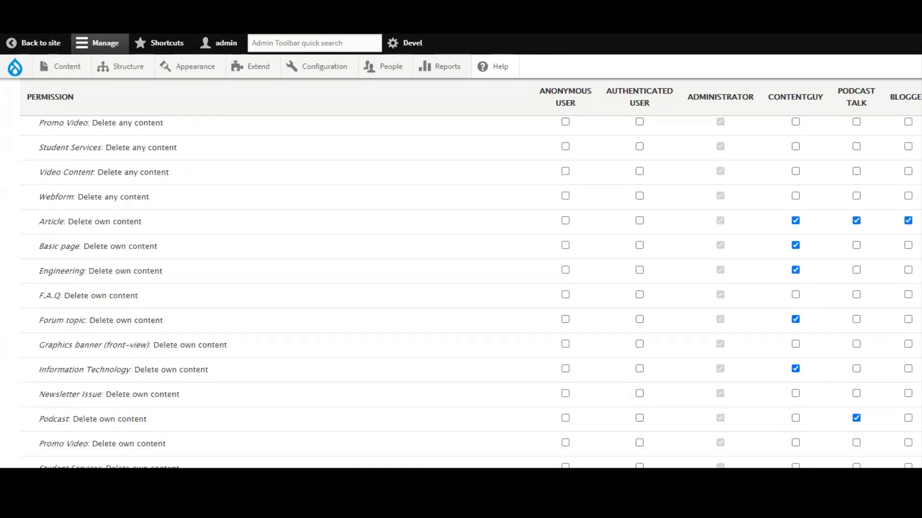
scroll(73, 317, "down", 1)
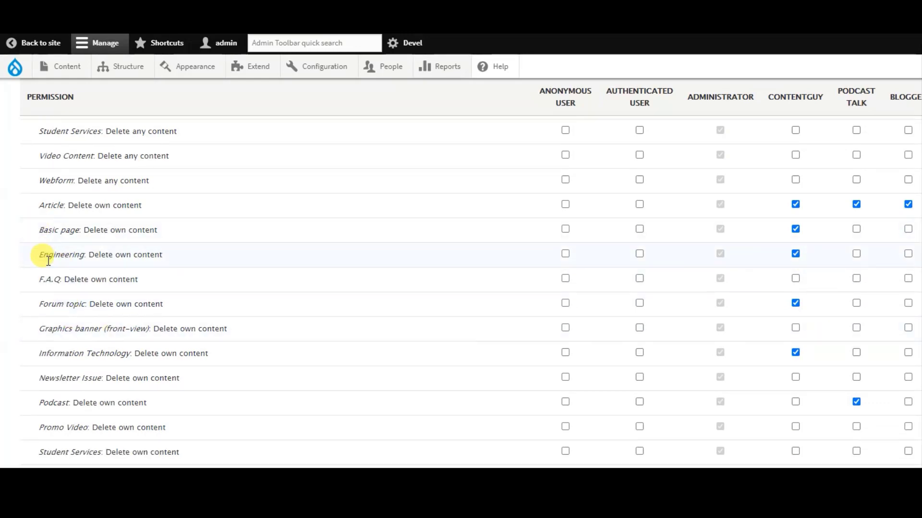
left_click_drag(38, 204, 73, 205)
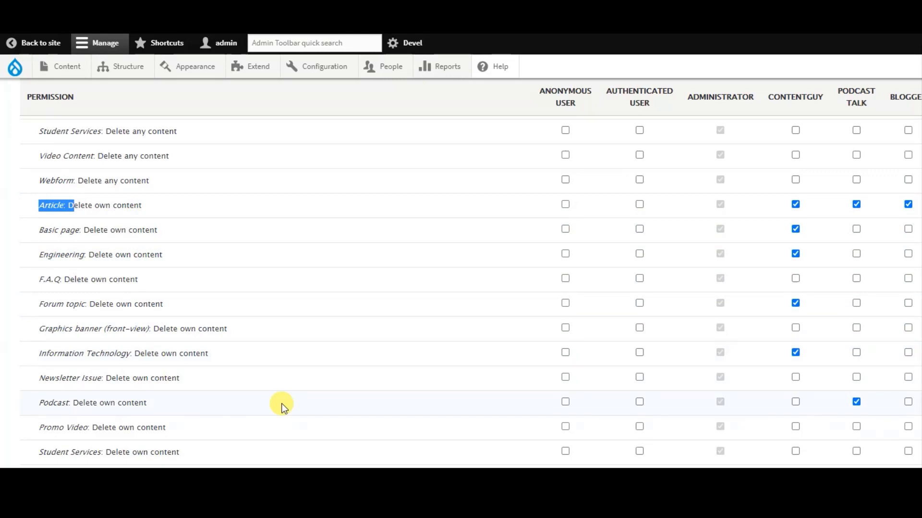
scroll(899, 274, "down", 6)
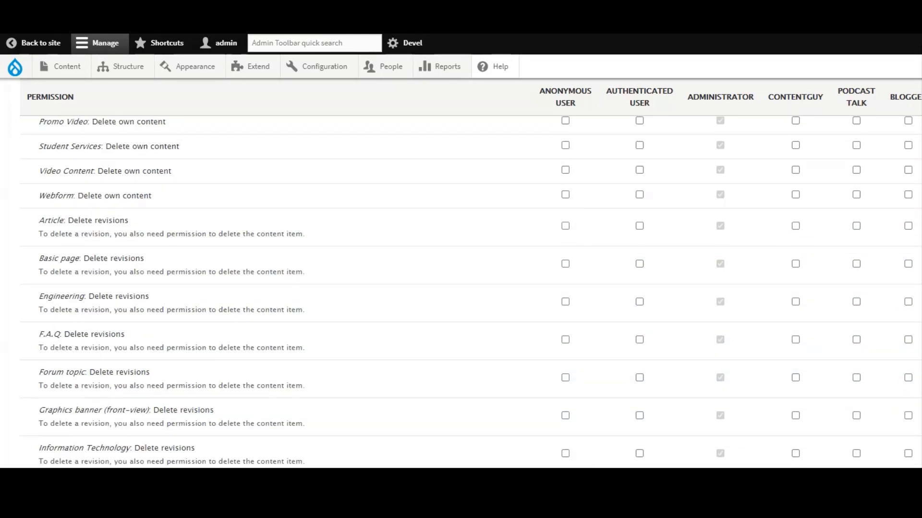
scroll(470, 293, "down", 4)
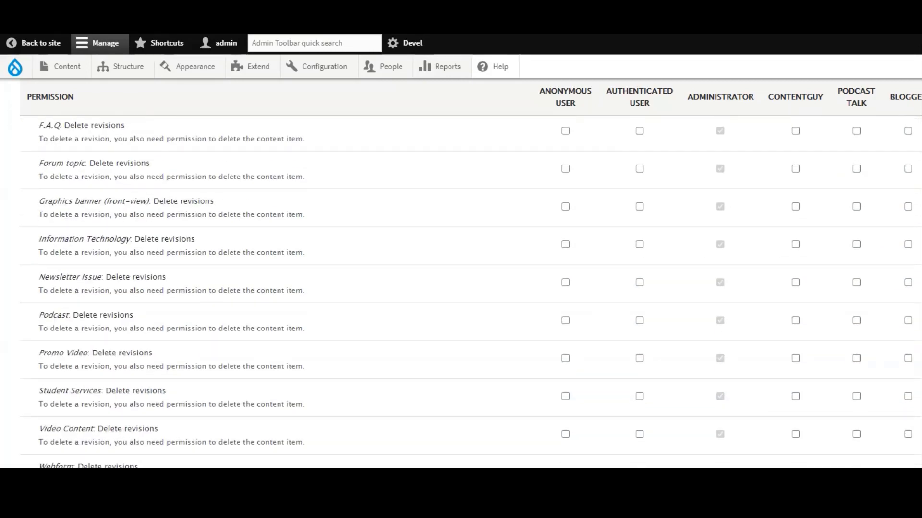
scroll(471, 274, "down", 2)
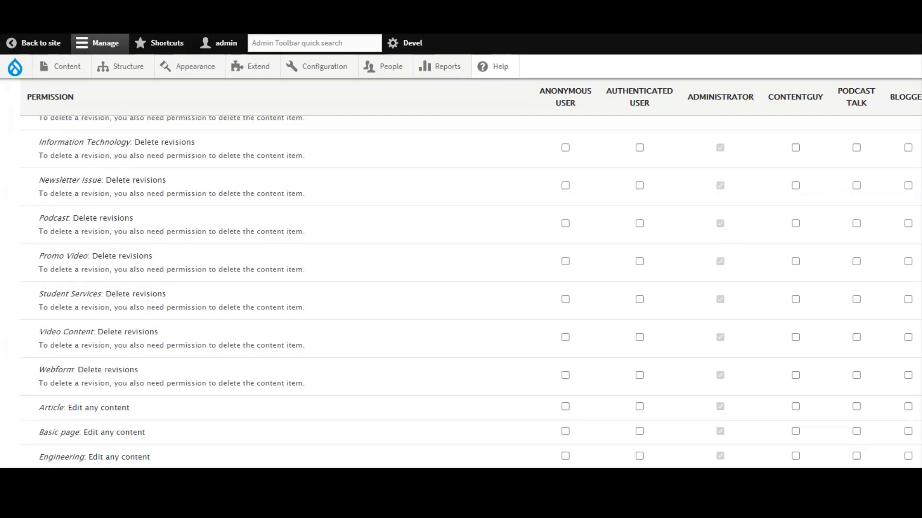
scroll(470, 273, "down", 4)
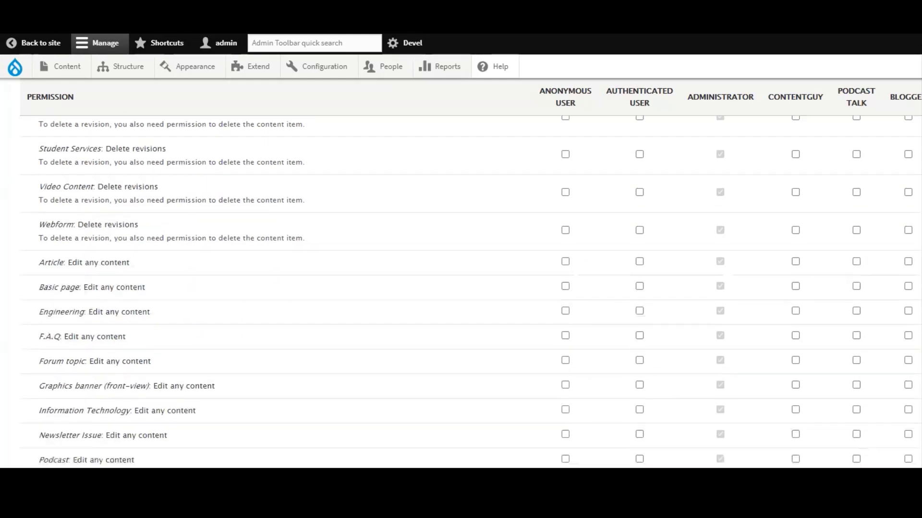
scroll(471, 273, "down", 2)
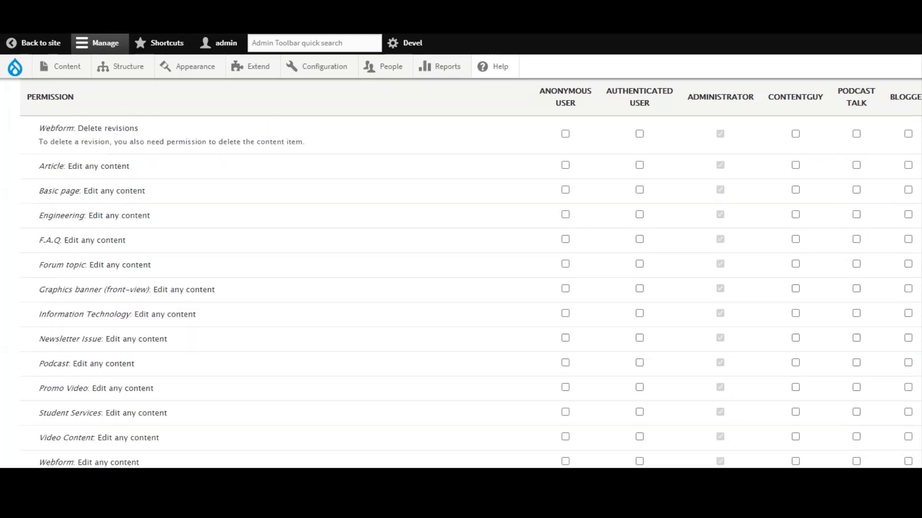
scroll(470, 274, "down", 1)
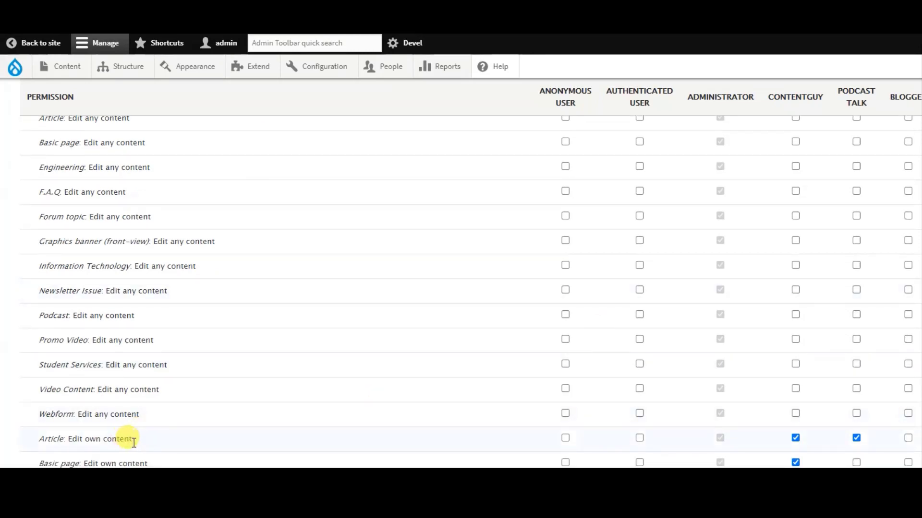
left_click(908, 438)
Grant the blogger role the "Create and edit URL aliases" permission in the Path section
scroll(470, 288, "down", 5)
scroll(470, 288, "down", 1)
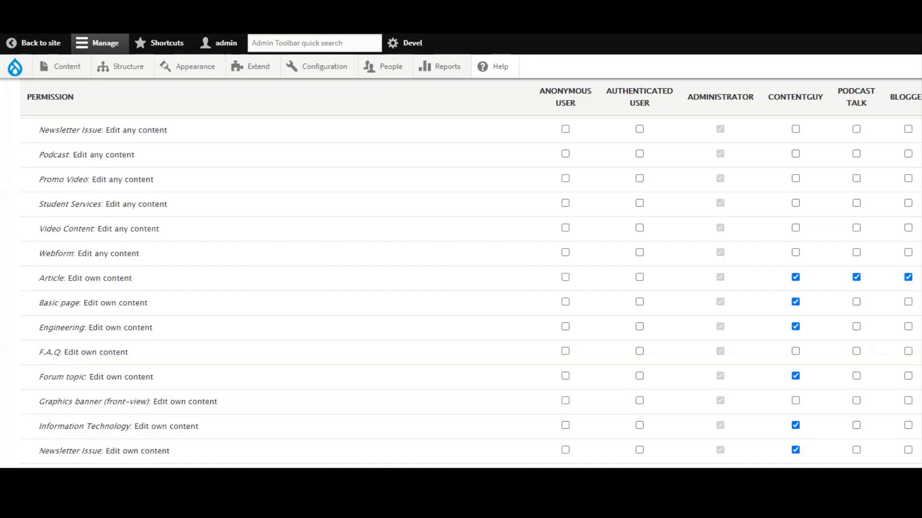
scroll(470, 288, "down", 5)
scroll(470, 288, "up", 1)
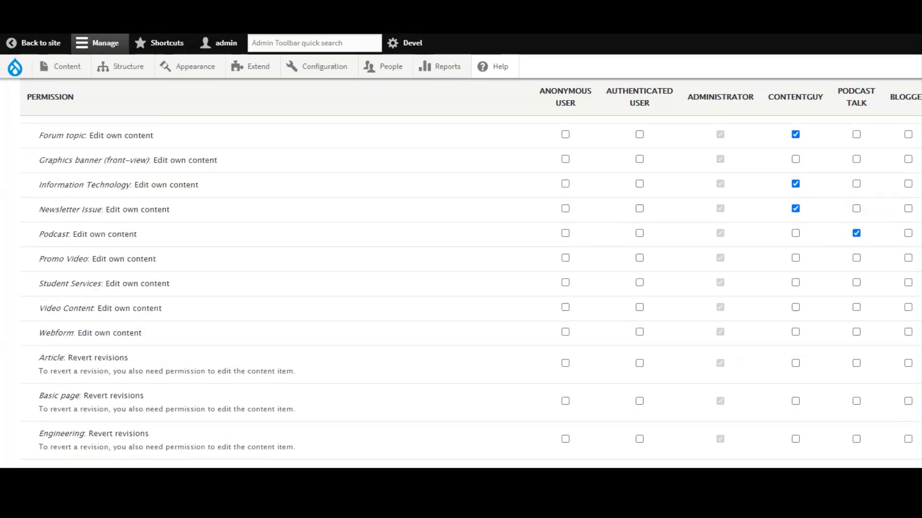
scroll(471, 288, "down", 1)
scroll(471, 288, "down", 2)
scroll(470, 288, "down", 7)
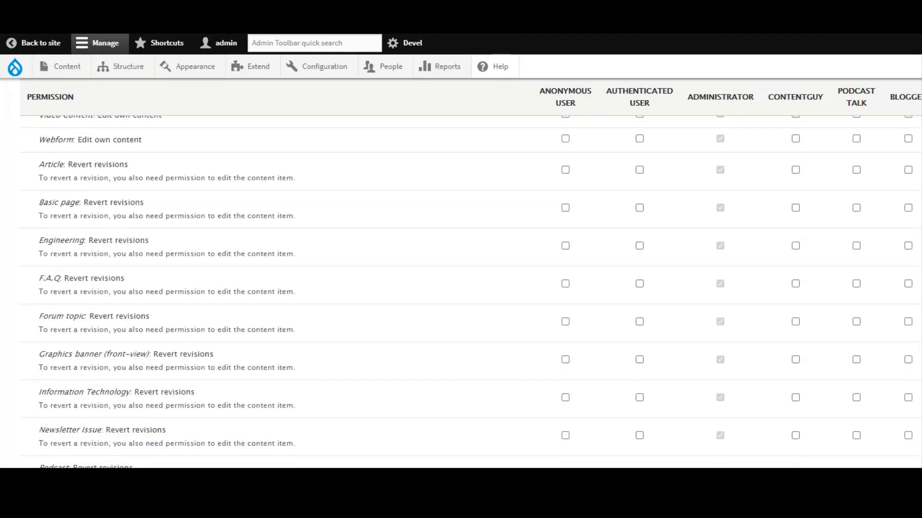
scroll(471, 288, "down", 7)
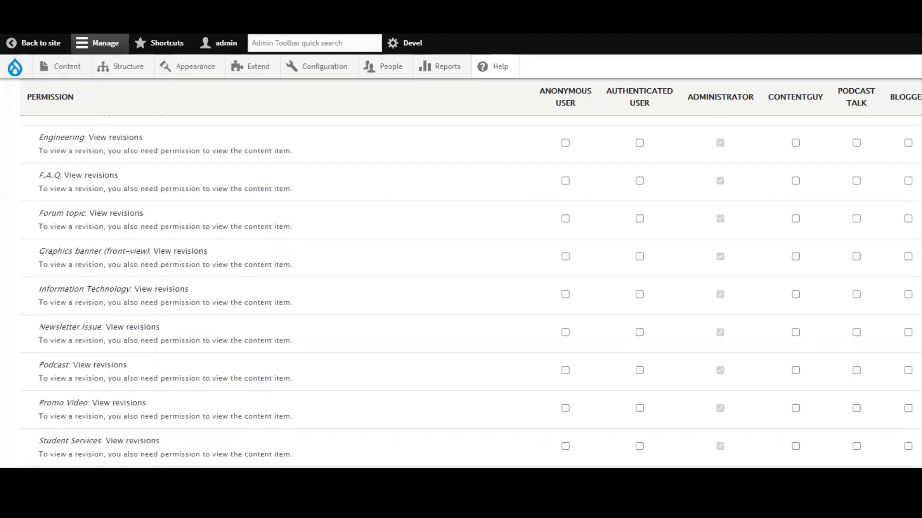
scroll(470, 288, "down", 10)
scroll(470, 288, "up", 1)
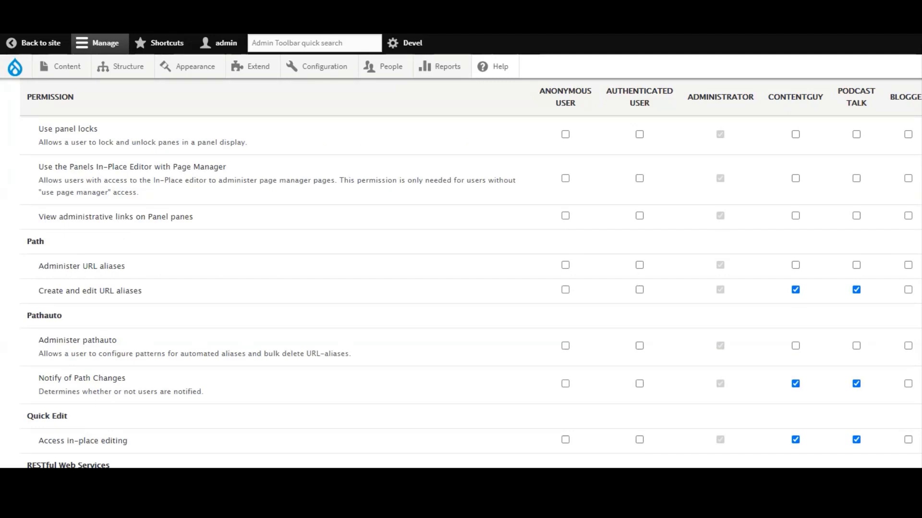
left_click(907, 291)
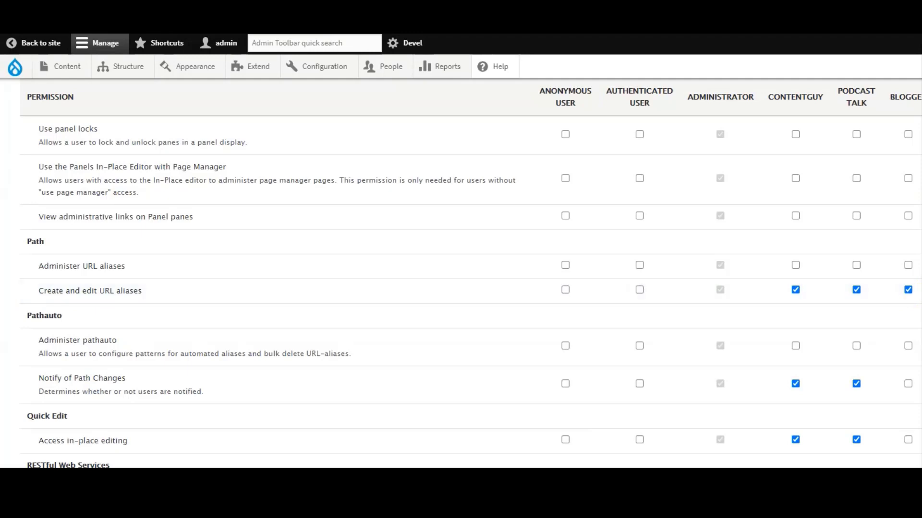
Grant the blogger role the "Use Panels Dashboard" permission and the Quick Edit "Access in-place editing" permission
scroll(908, 294, "down", 1)
scroll(909, 294, "up", 6)
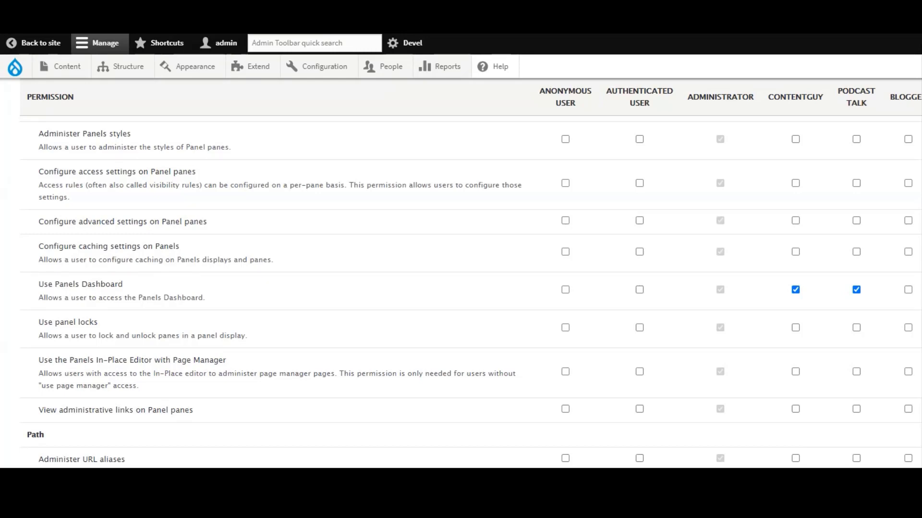
left_click(907, 290)
scroll(470, 259, "up", 1)
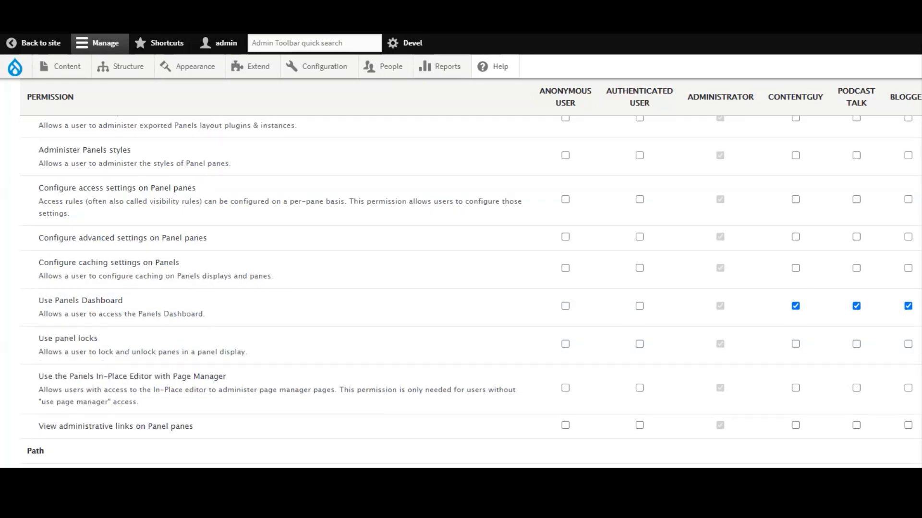
scroll(470, 288, "down", 5)
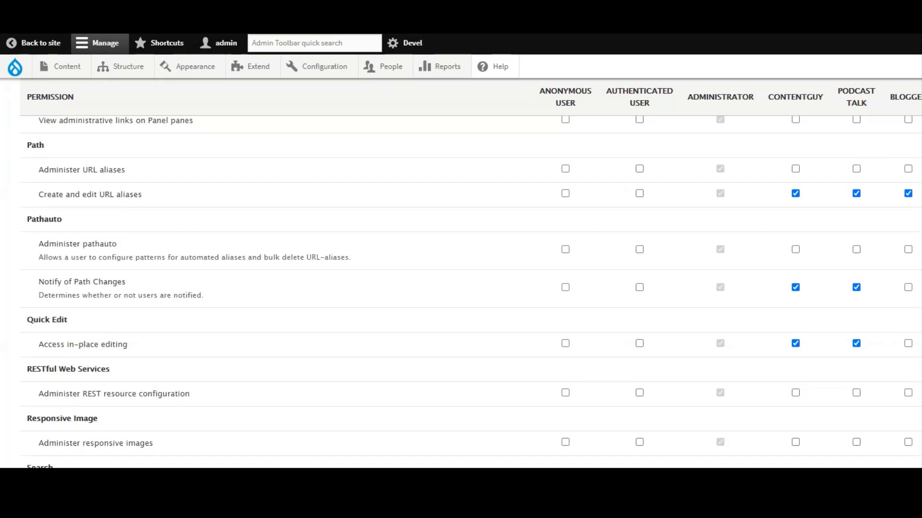
left_click(908, 343)
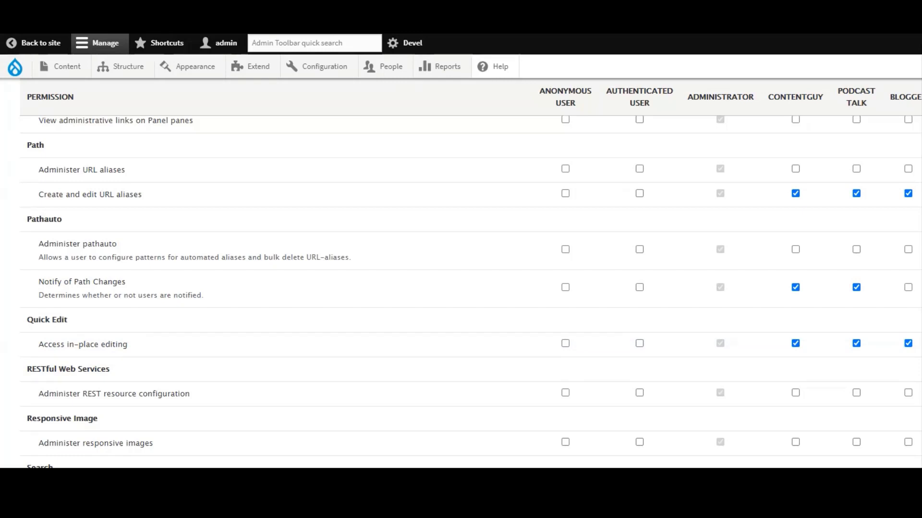
Grant the blogger role the "Change own username" permission among the user account permissions
scroll(471, 293, "up", 1)
scroll(471, 273, "down", 2)
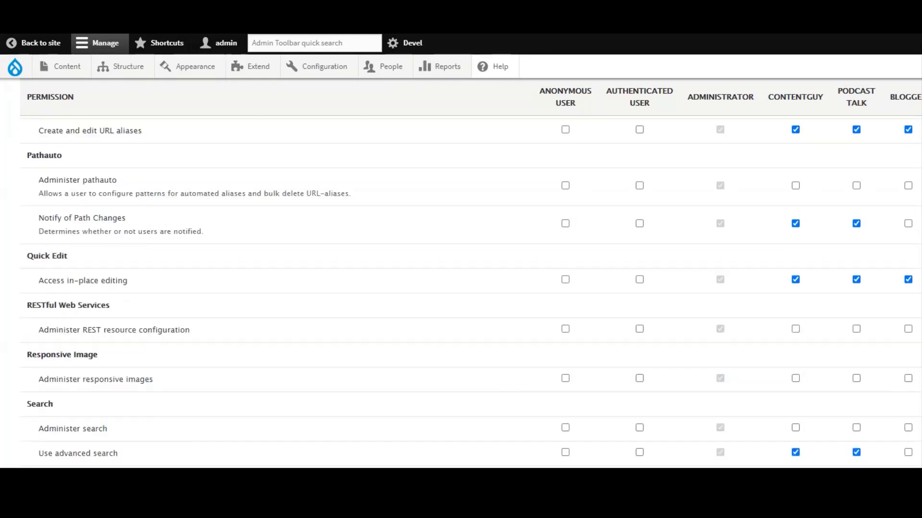
scroll(471, 273, "down", 5)
scroll(471, 260, "down", 1)
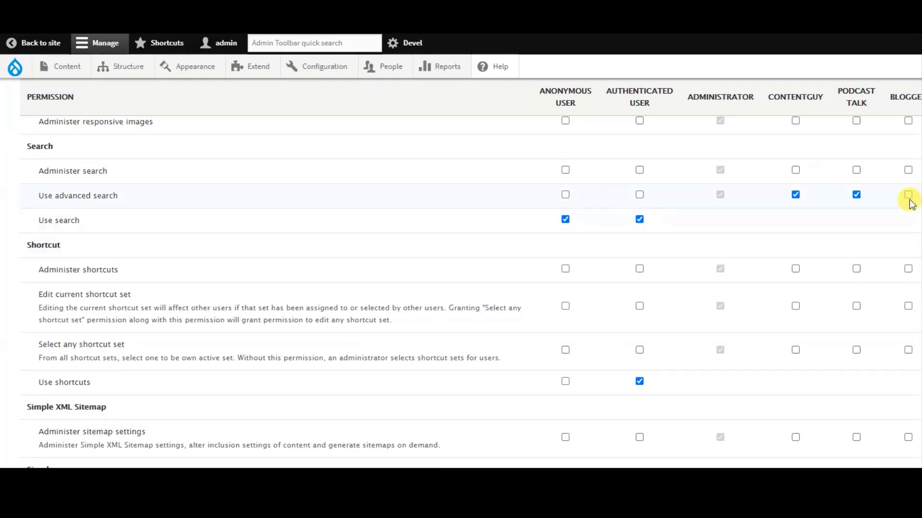
scroll(471, 274, "down", 4)
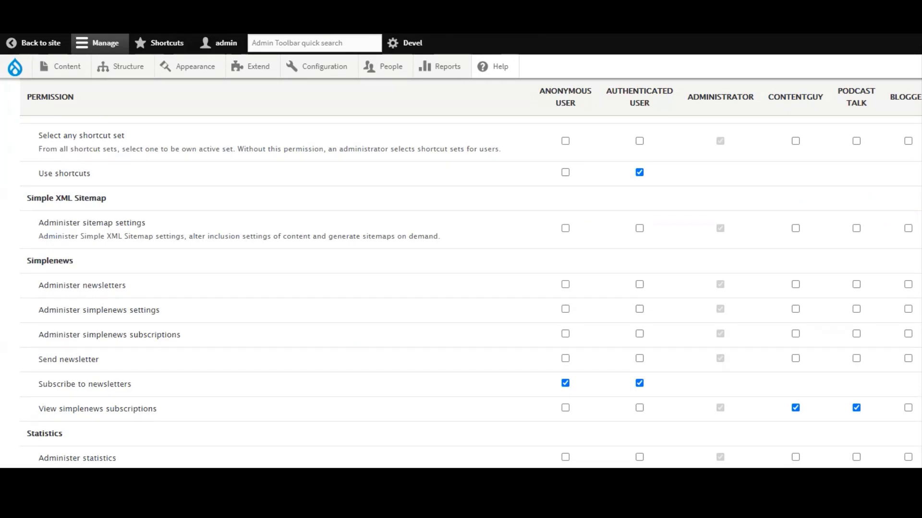
scroll(471, 273, "down", 20)
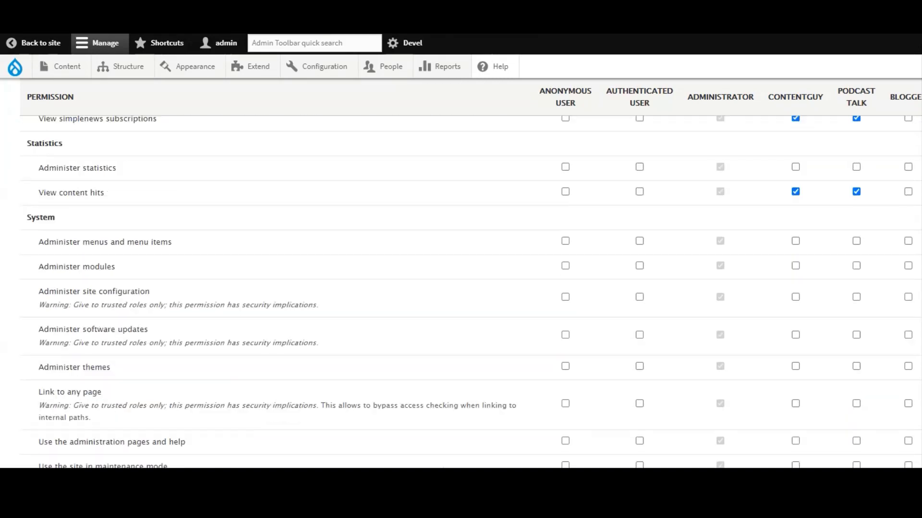
scroll(471, 274, "down", 10)
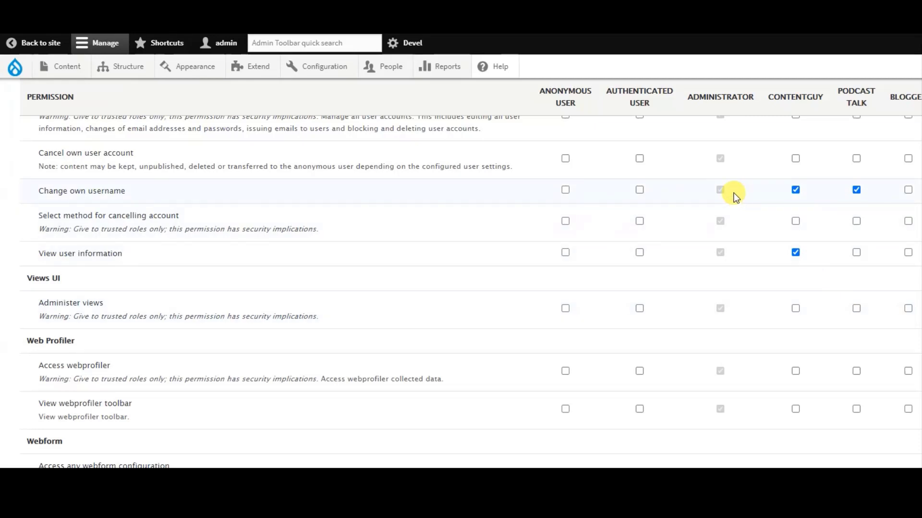
left_click(908, 190)
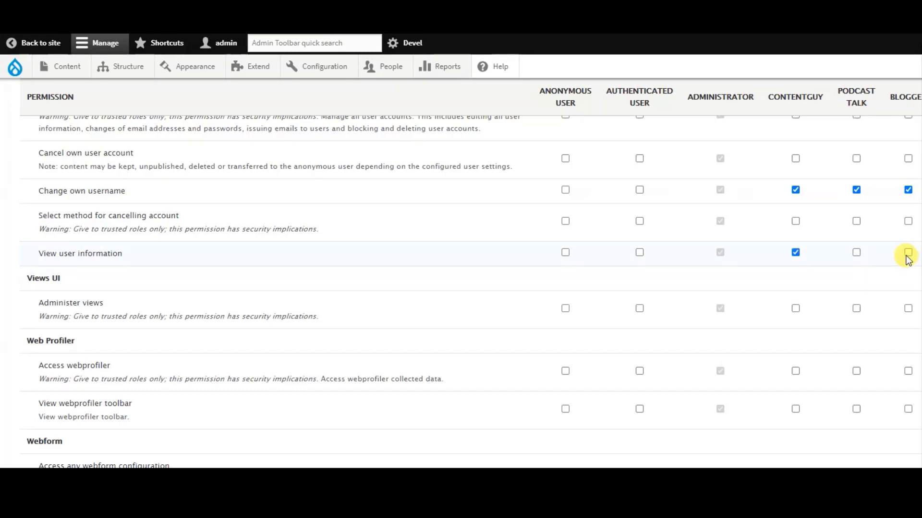
Review the blogger role's permissions in the Webform, CAPTCHA, Comment, Content Moderation, Filter and Media sections
scroll(470, 261, "down", 8)
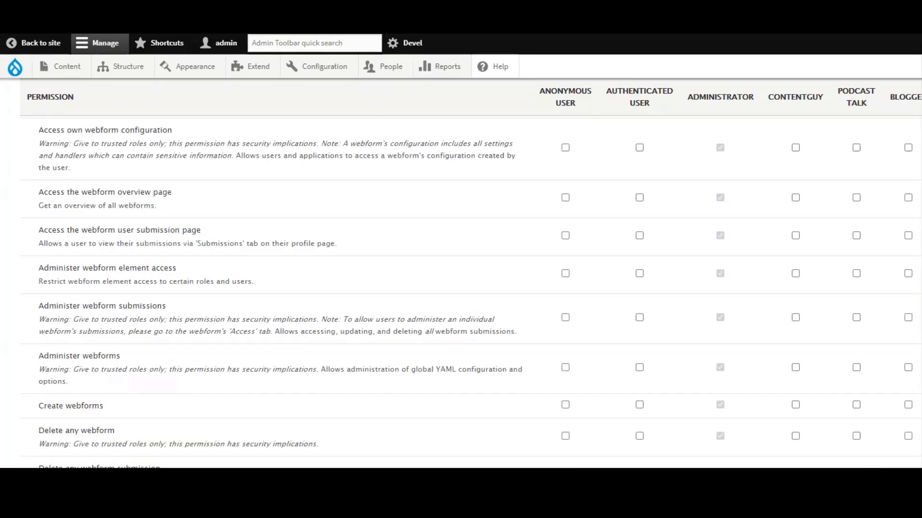
scroll(471, 262, "down", 10)
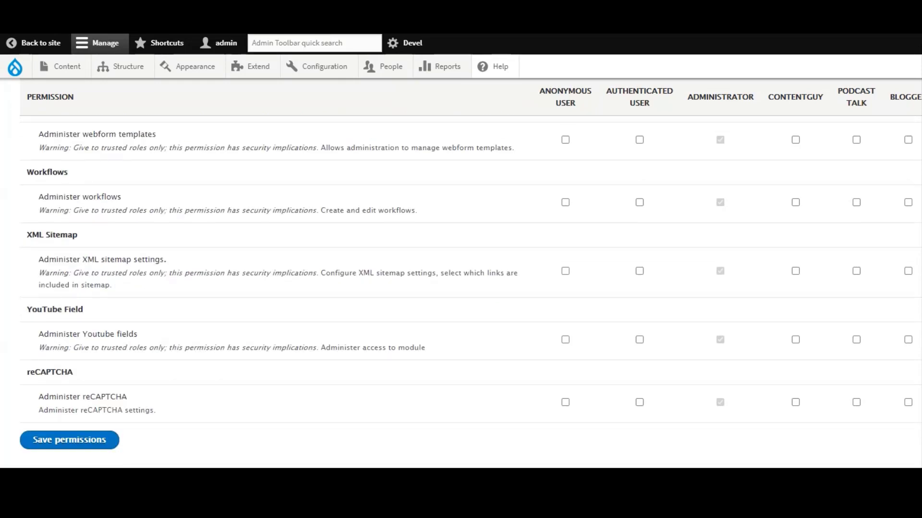
scroll(471, 262, "up", 20)
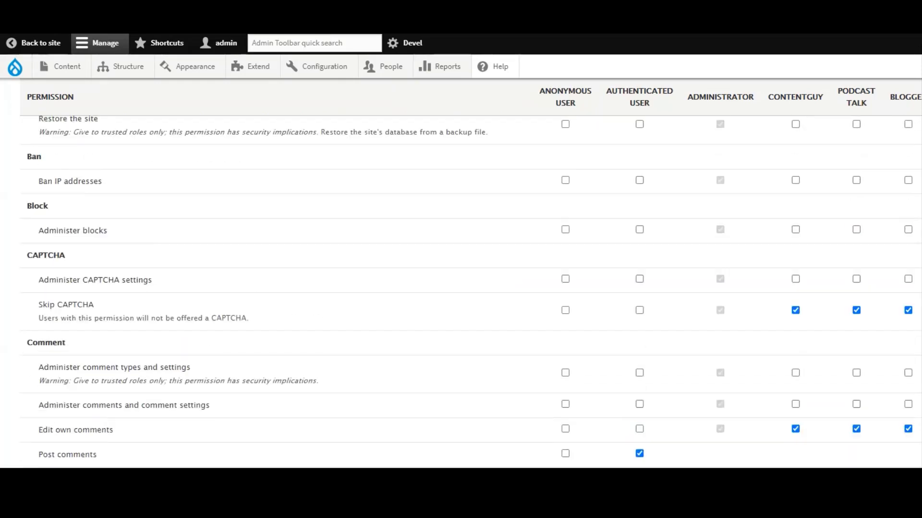
scroll(471, 261, "up", 6)
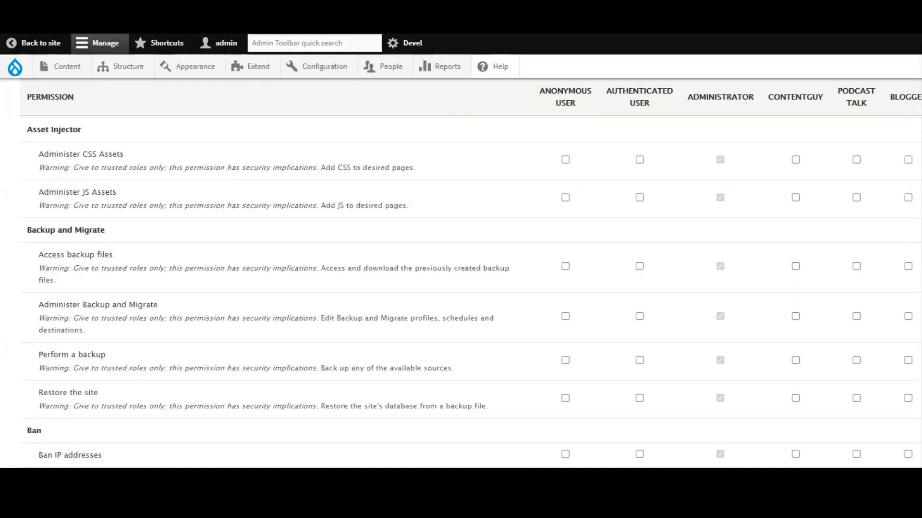
scroll(471, 261, "down", 20)
scroll(471, 261, "up", 6)
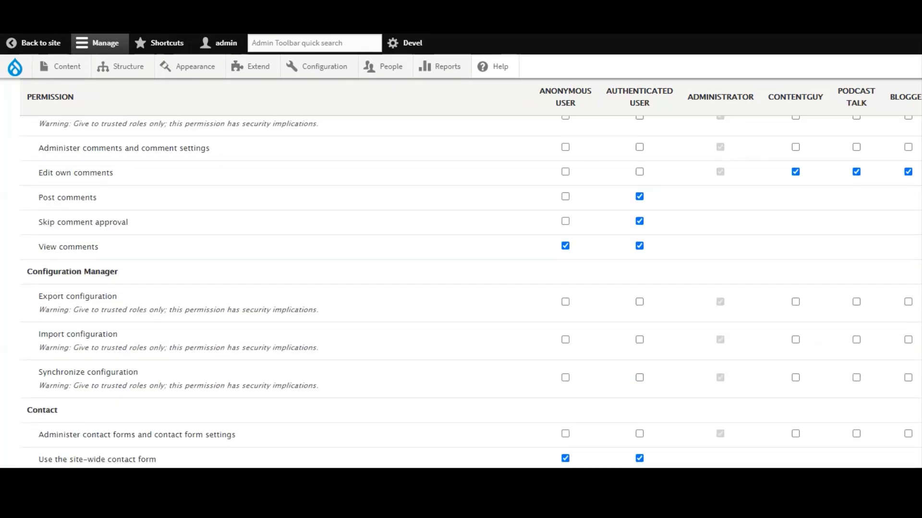
scroll(470, 261, "down", 8)
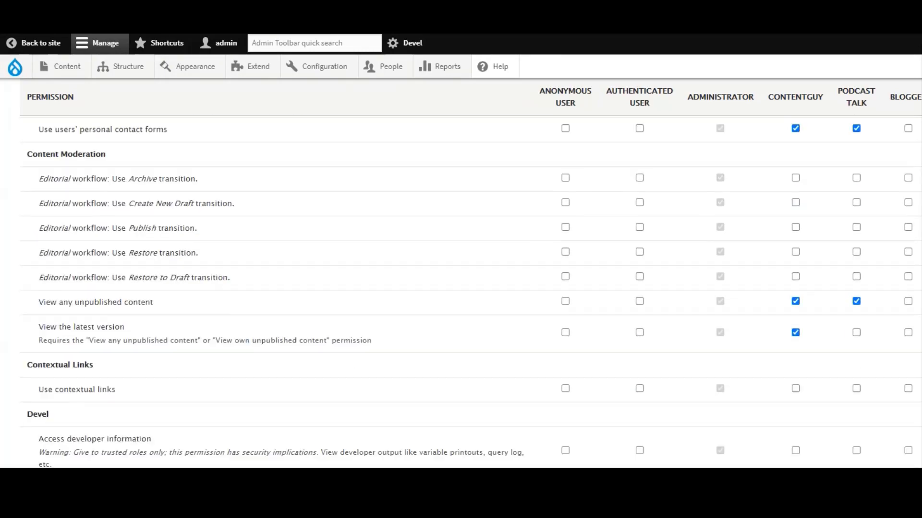
scroll(471, 262, "up", 8)
scroll(905, 195, "up", 1)
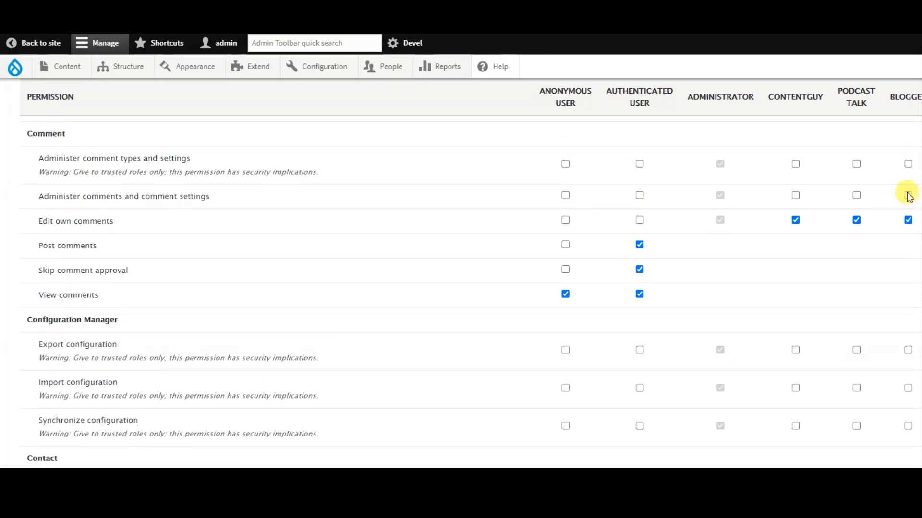
scroll(470, 273, "down", 15)
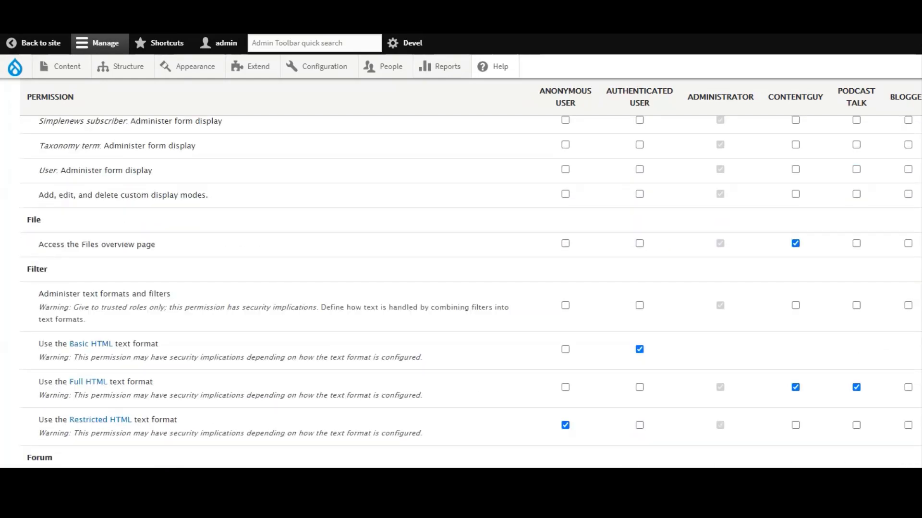
scroll(470, 274, "up", 4)
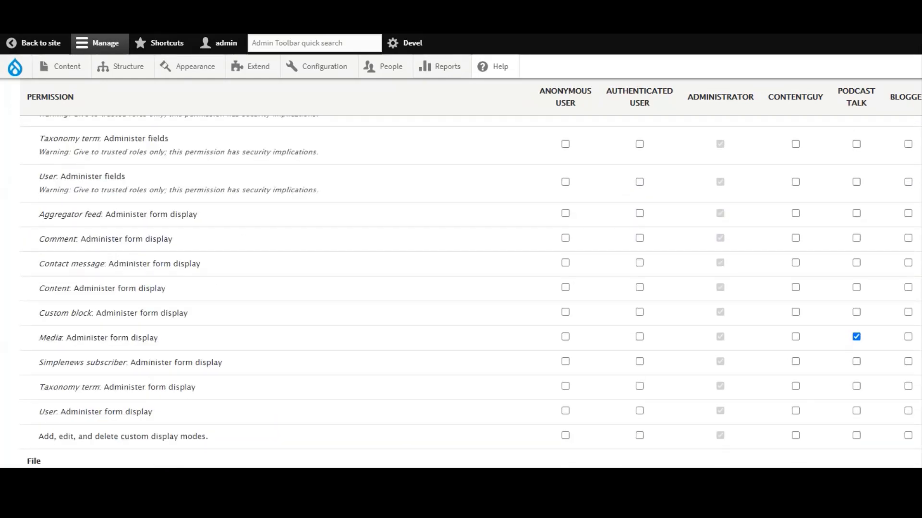
scroll(471, 274, "down", 6)
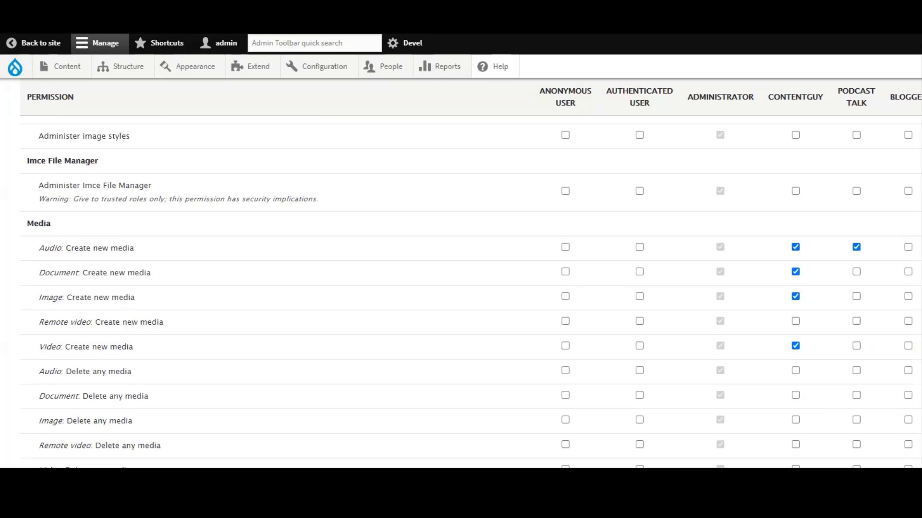
Check the blogger role's Node permissions for creating articles and for deleting and editing its own articles
scroll(471, 273, "down", 10)
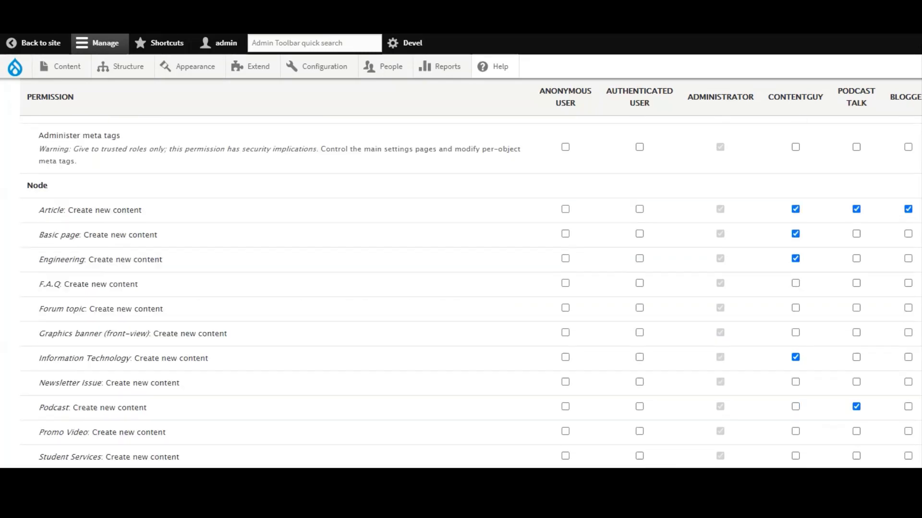
scroll(470, 273, "down", 3)
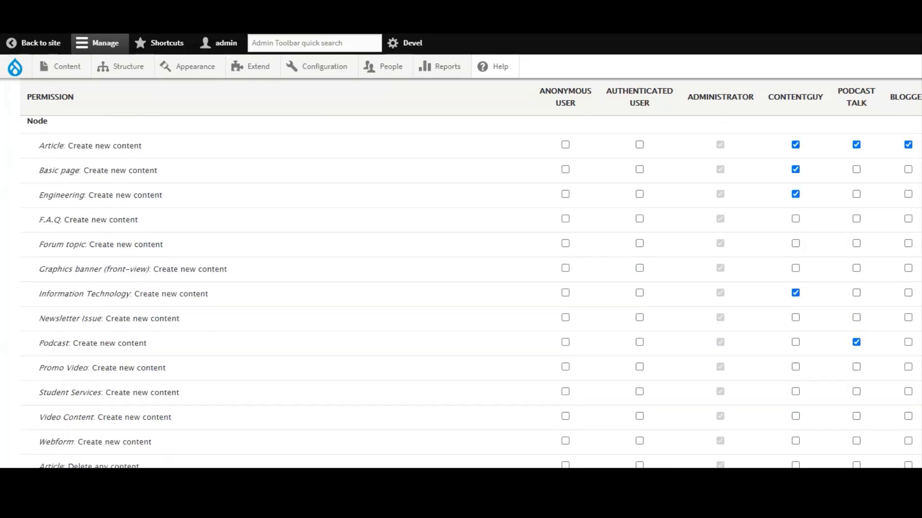
scroll(471, 274, "up", 1)
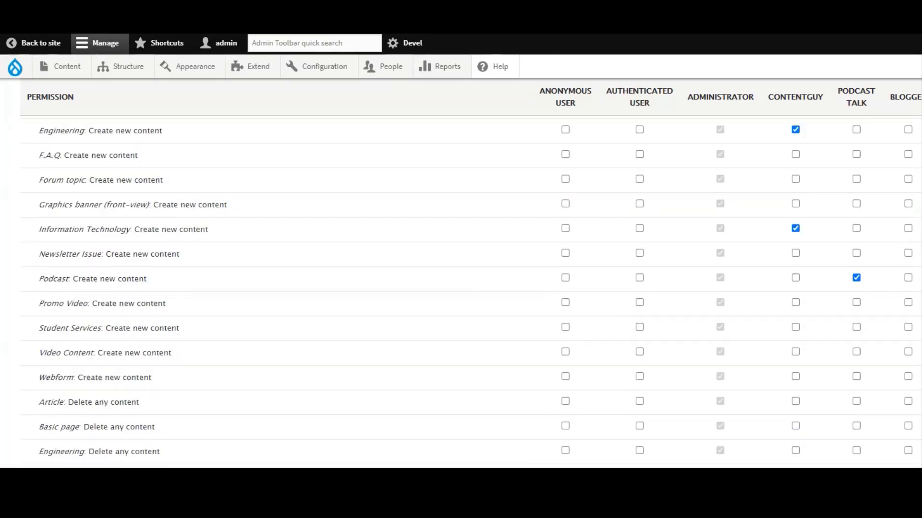
scroll(471, 273, "down", 12)
scroll(471, 274, "up", 5)
left_click_drag(39, 240, 74, 241)
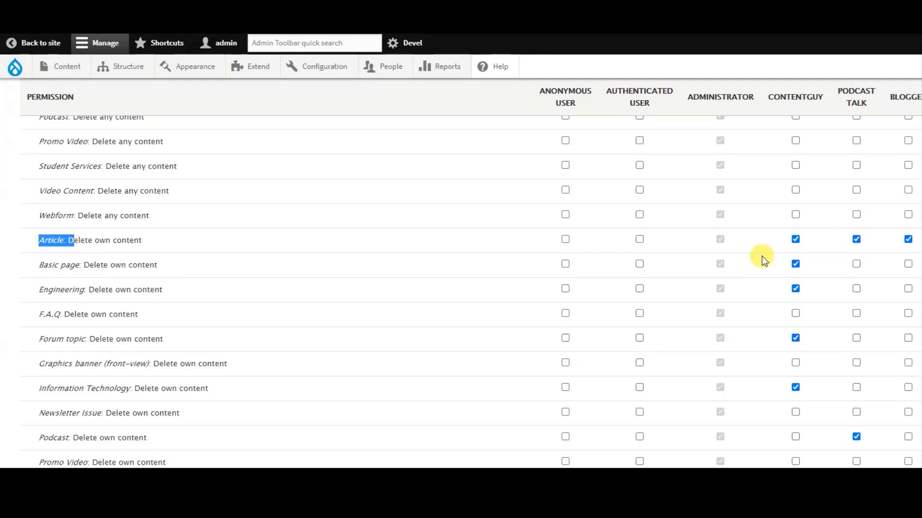
left_click(129, 232)
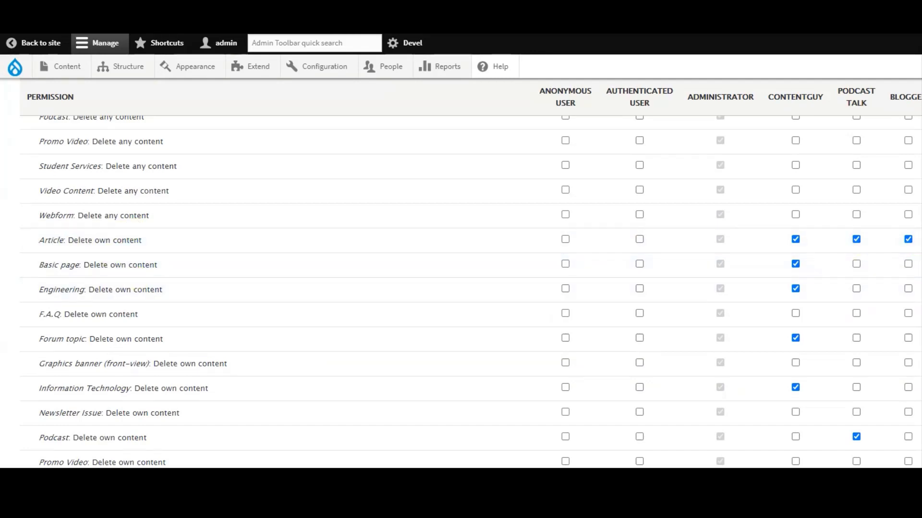
scroll(858, 247, "down", 20)
scroll(461, 261, "up", 10)
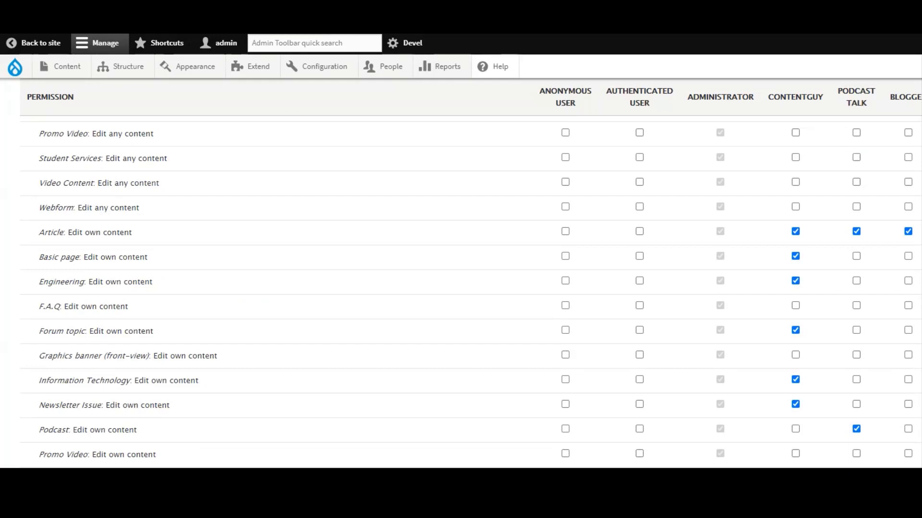
scroll(460, 288, "down", 15)
scroll(461, 288, "up", 8)
Grant the blogger role the "Notify of Path Changes" permission in the Pathauto section
scroll(461, 288, "down", 8)
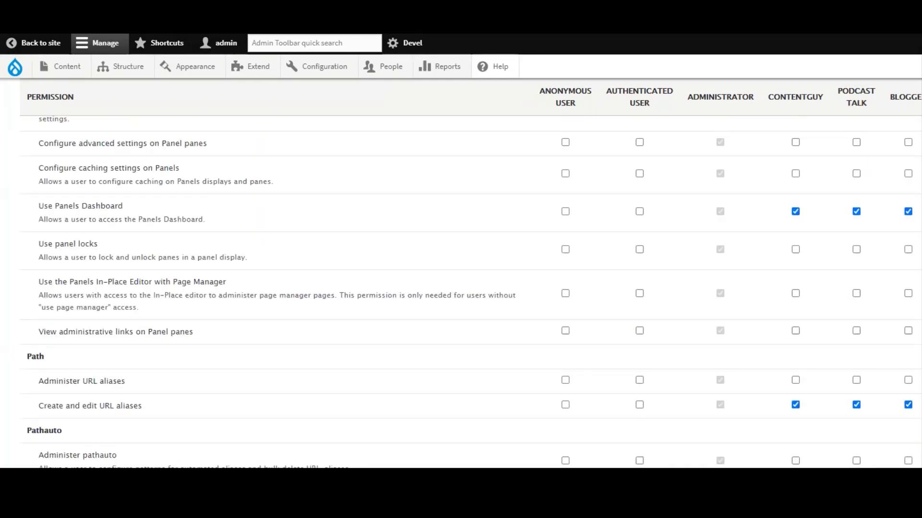
scroll(461, 288, "down", 4)
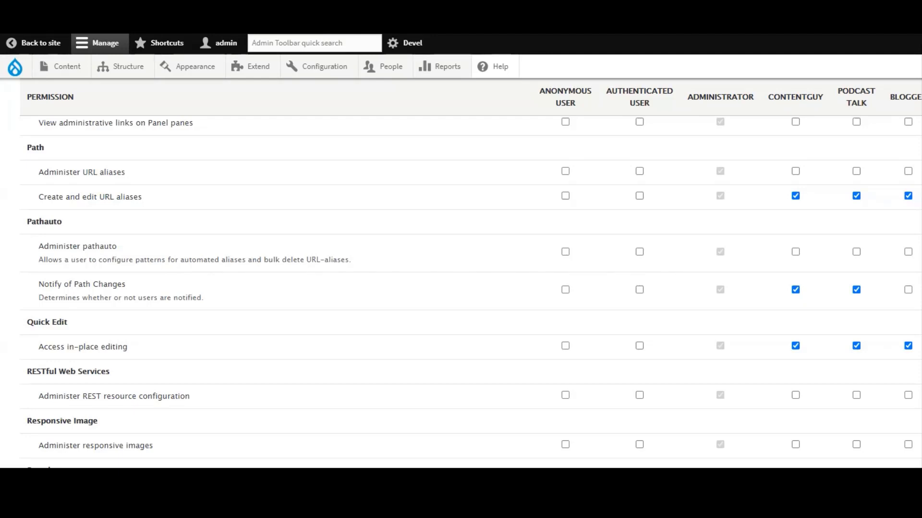
left_click(909, 291)
Grant the blogger role the "Use the toolbar" permission in the Toolbar section
scroll(461, 288, "down", 20)
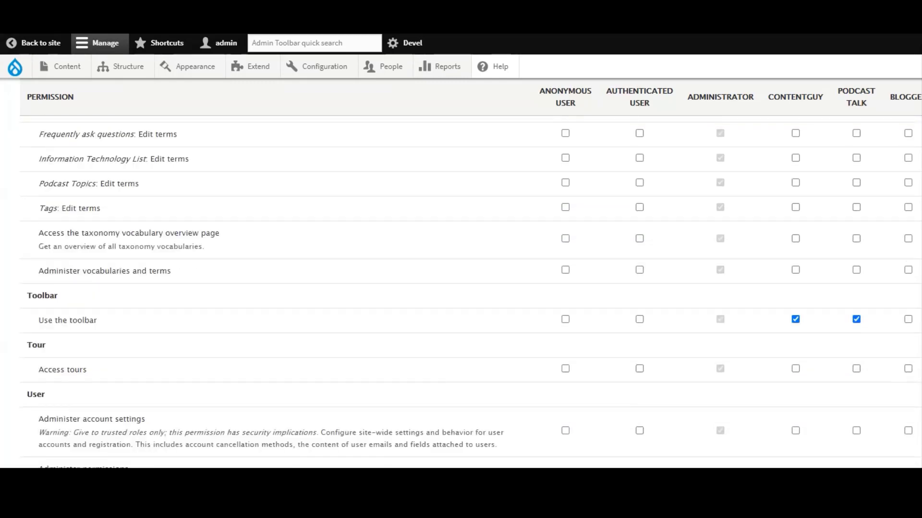
scroll(461, 288, "up", 3)
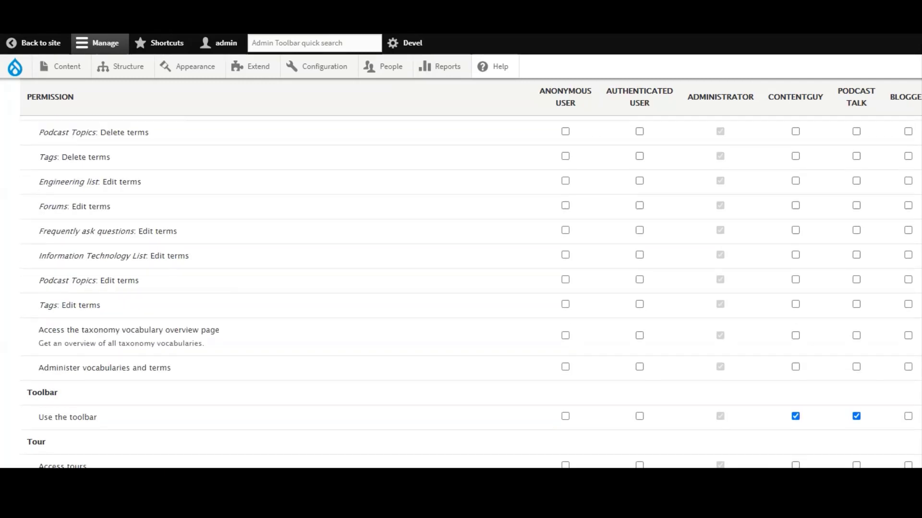
scroll(461, 288, "down", 2)
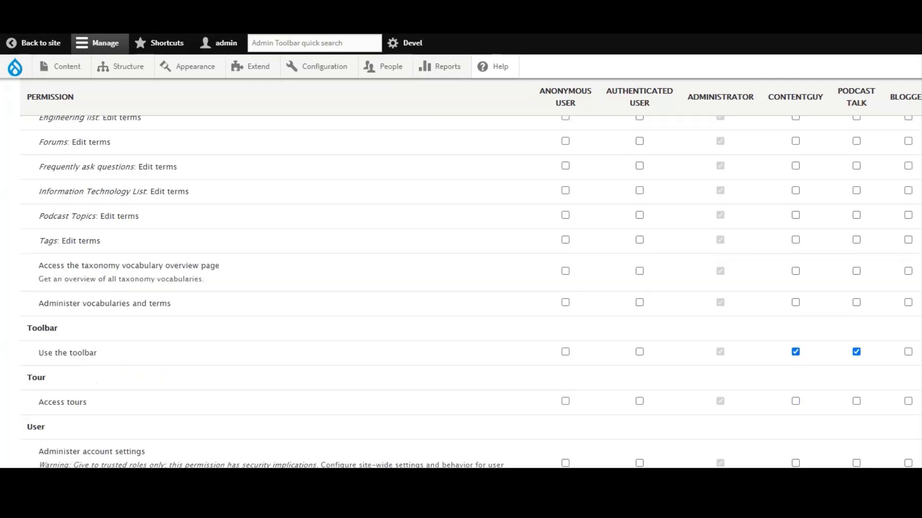
left_click(907, 353)
Review the blogger role's remaining permissions in the Statistics, User, Views UI and Webform sections through the end of the list
scroll(461, 288, "up", 10)
scroll(461, 288, "down", 15)
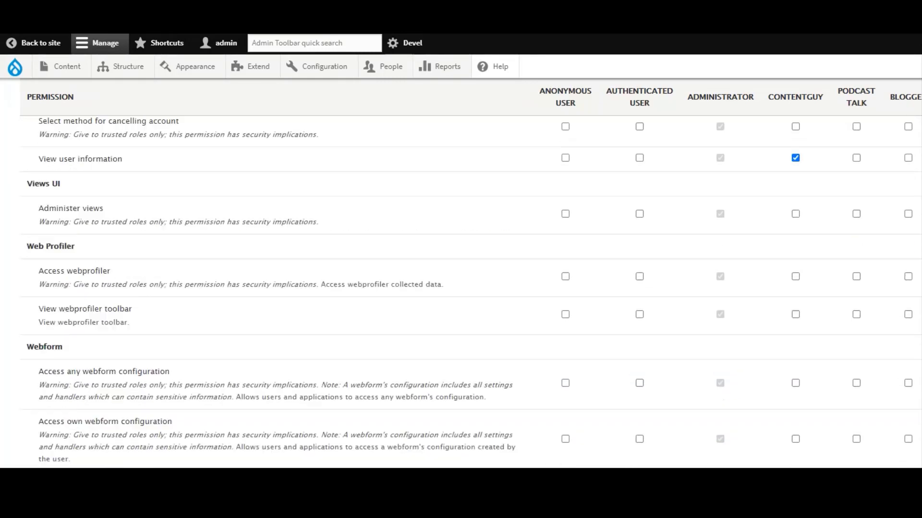
scroll(461, 288, "down", 2)
scroll(460, 288, "up", 6)
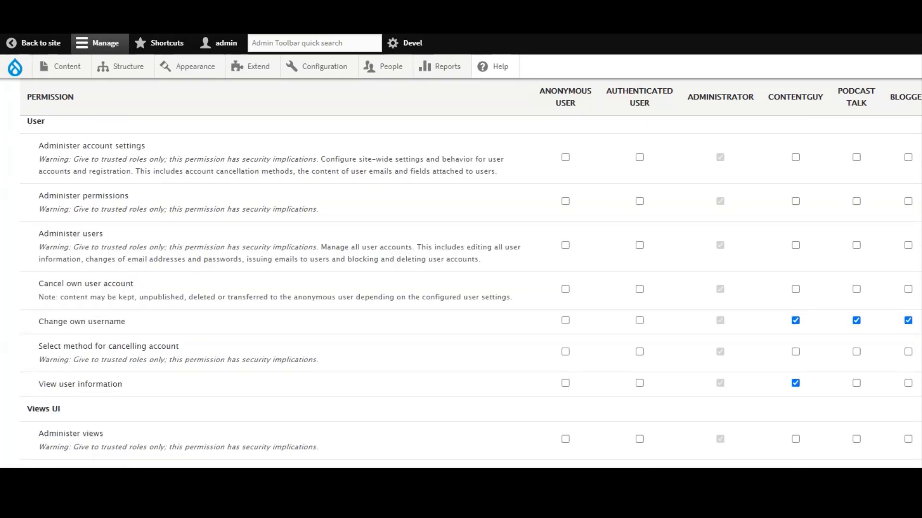
scroll(460, 288, "down", 3)
scroll(461, 288, "up", 15)
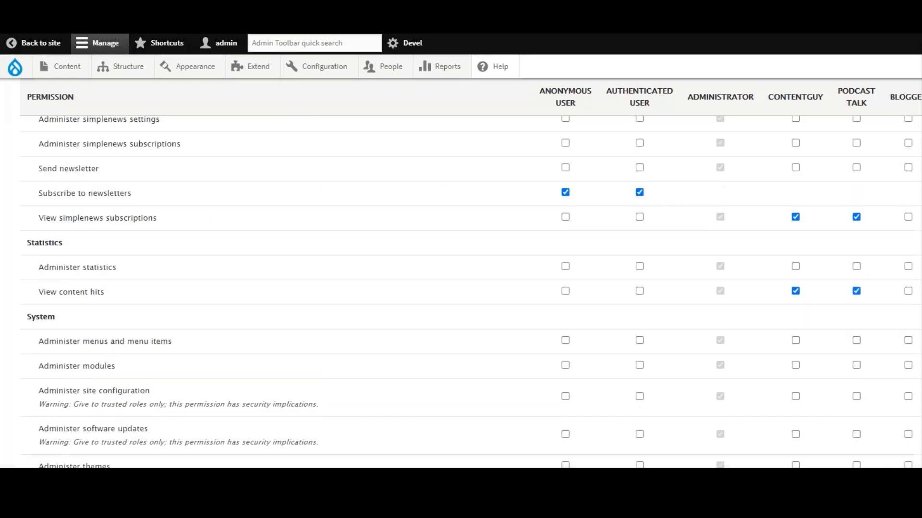
scroll(461, 288, "up", 3)
scroll(461, 288, "down", 15)
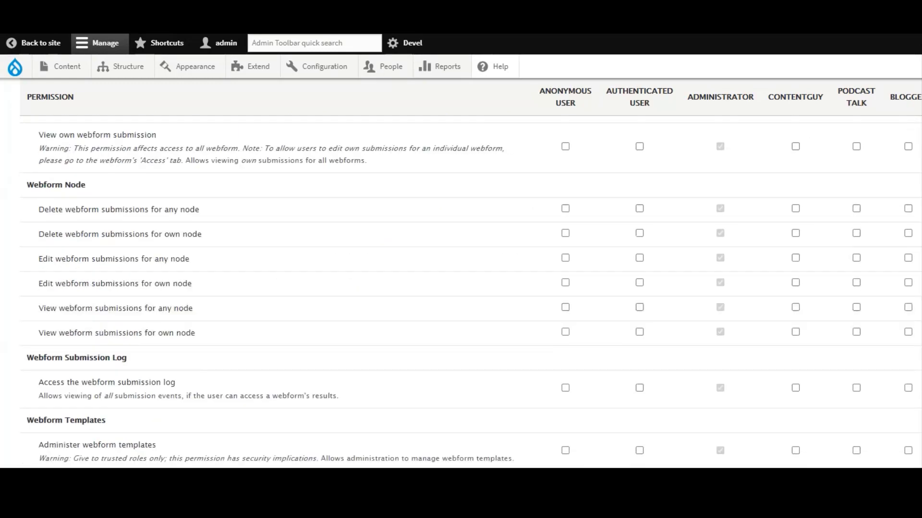
scroll(461, 288, "down", 6)
scroll(460, 288, "up", 15)
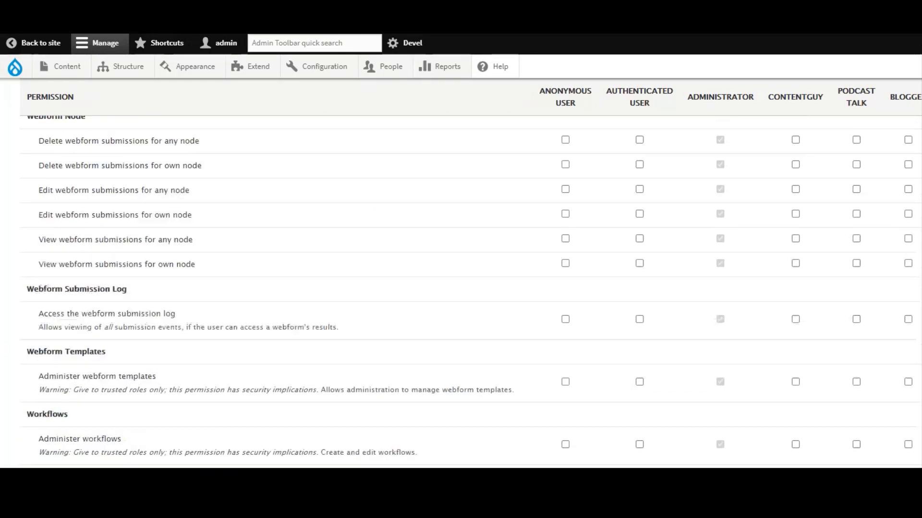
scroll(461, 288, "down", 3)
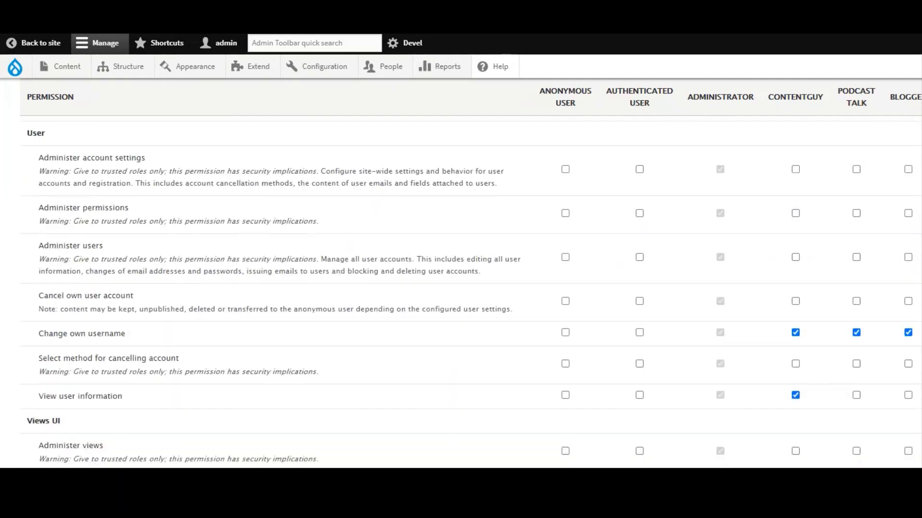
scroll(461, 288, "down", 15)
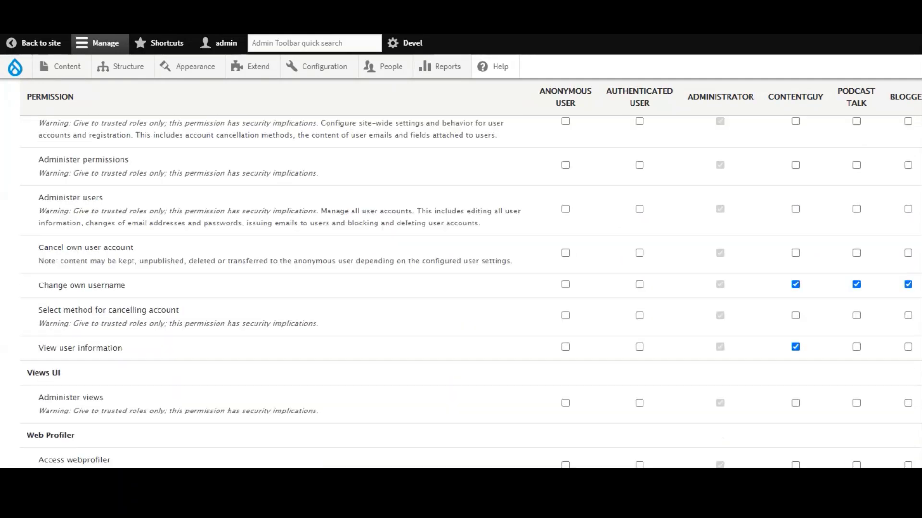
scroll(460, 288, "down", 4)
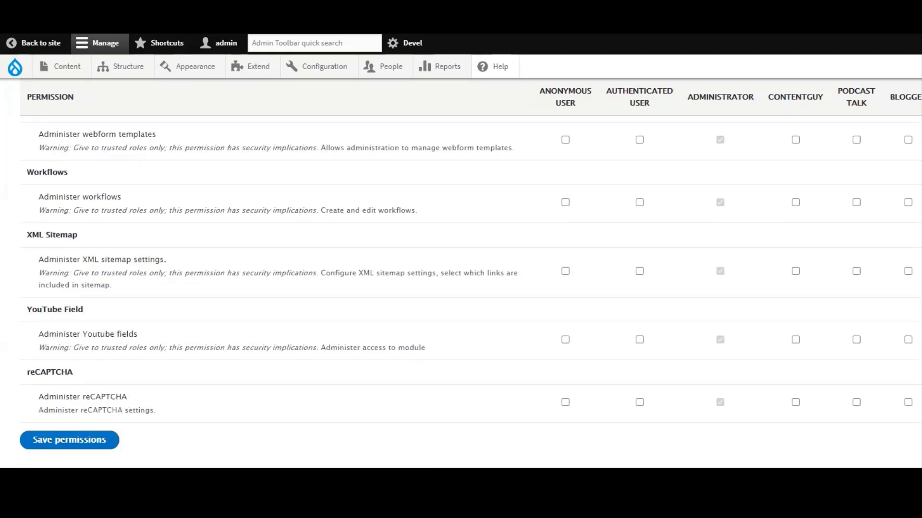
Grant the blogger role the "View content hits" permission in the Statistics section
scroll(461, 288, "up", 20)
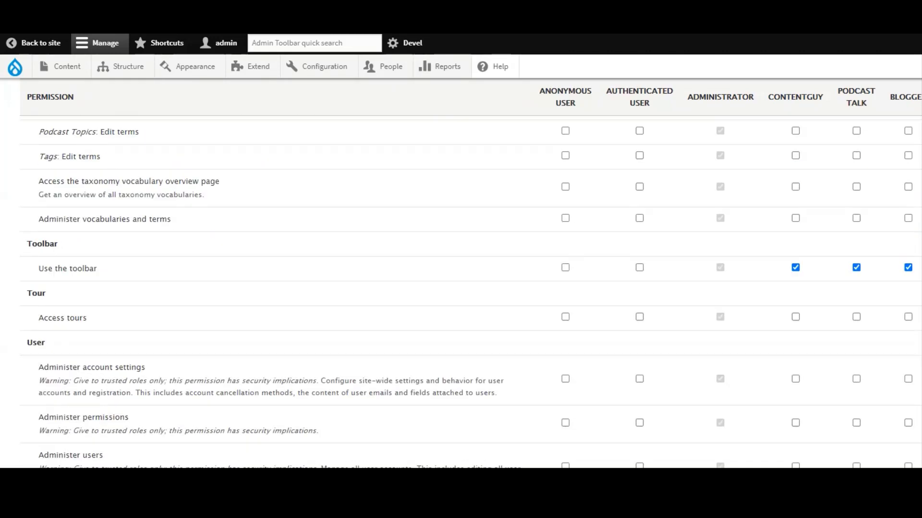
scroll(461, 288, "up", 20)
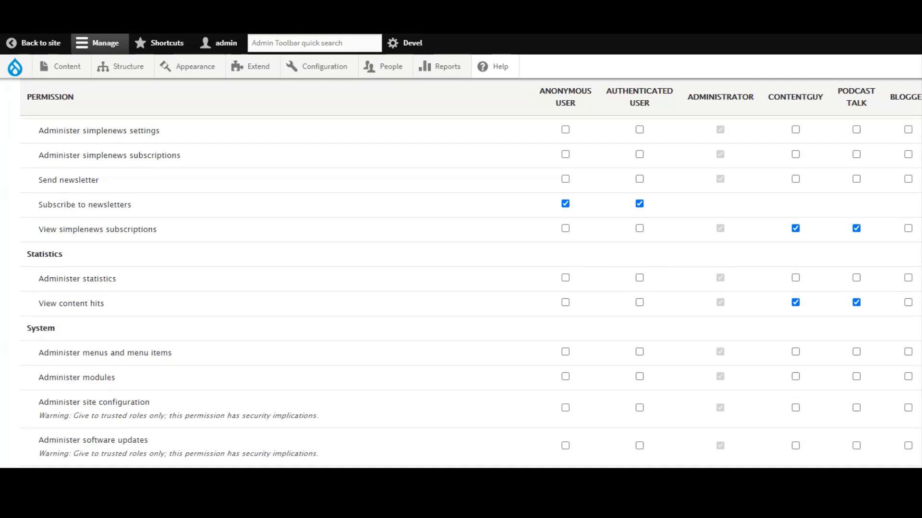
left_click(907, 302)
Review the blogger role's selected permissions from the Statistics section back up to the Comment and CAPTCHA sections
scroll(461, 273, "up", 10)
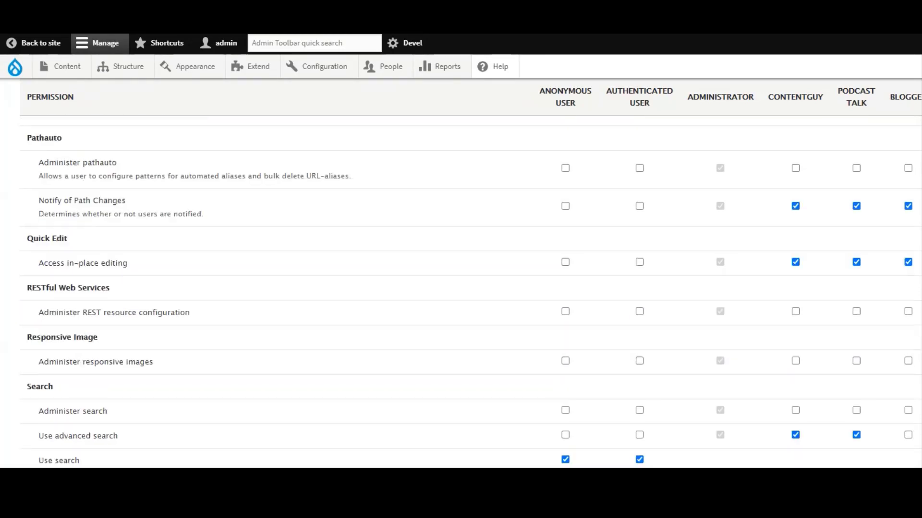
scroll(461, 288, "up", 4)
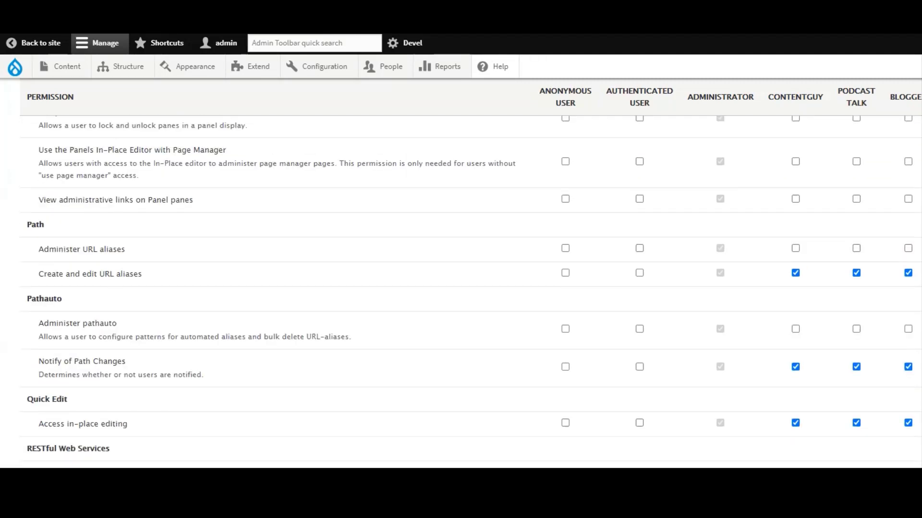
scroll(461, 273, "up", 7)
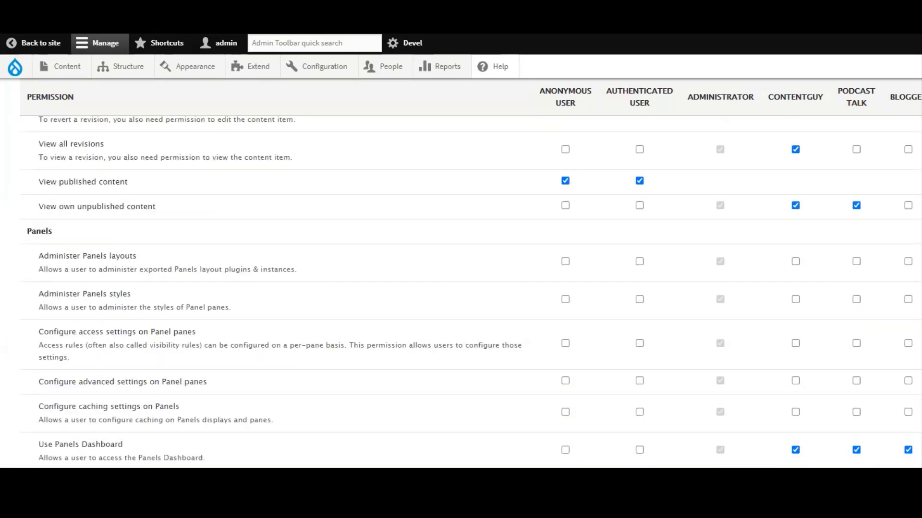
scroll(461, 273, "up", 4)
scroll(528, 441, "up", 1)
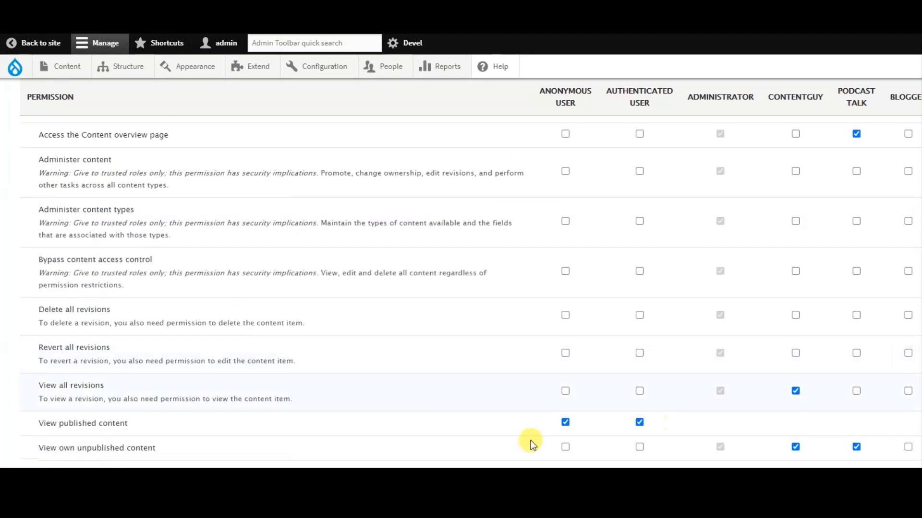
scroll(526, 433, "up", 1)
scroll(526, 433, "up", 2)
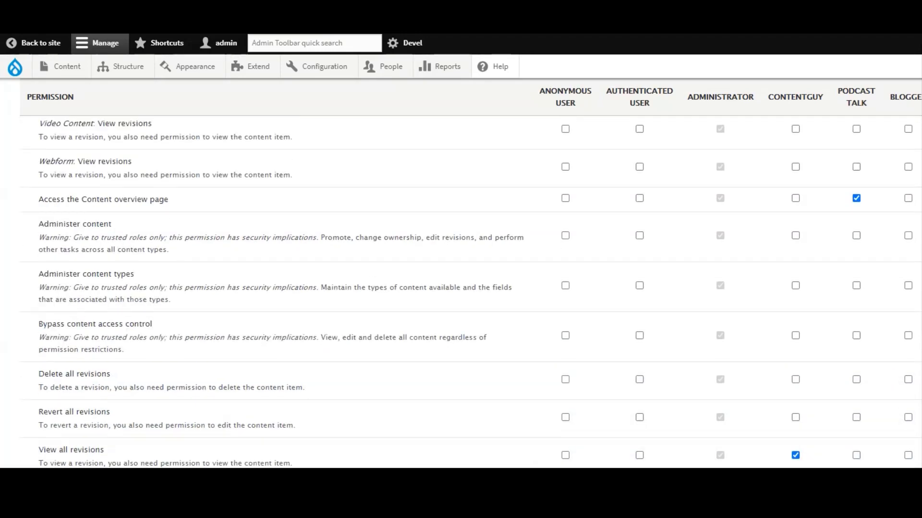
scroll(527, 432, "down", 1)
scroll(471, 268, "up", 20)
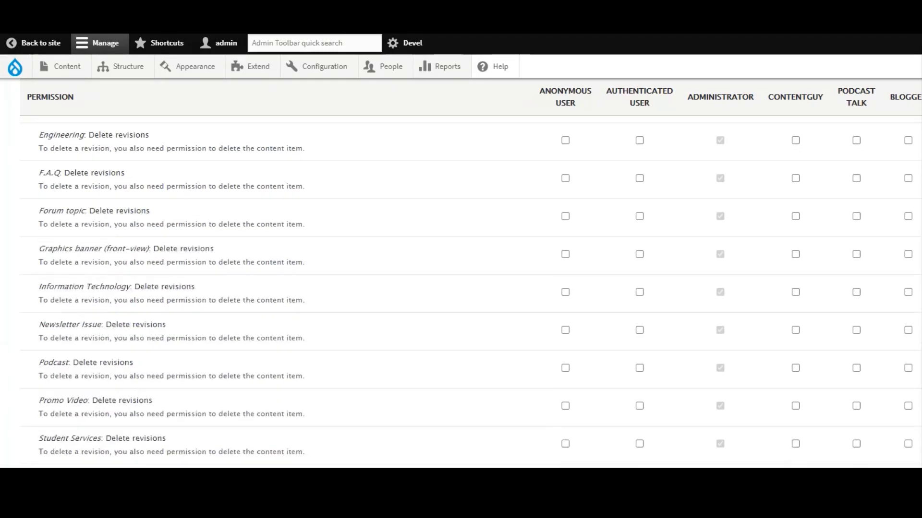
scroll(471, 269, "up", 20)
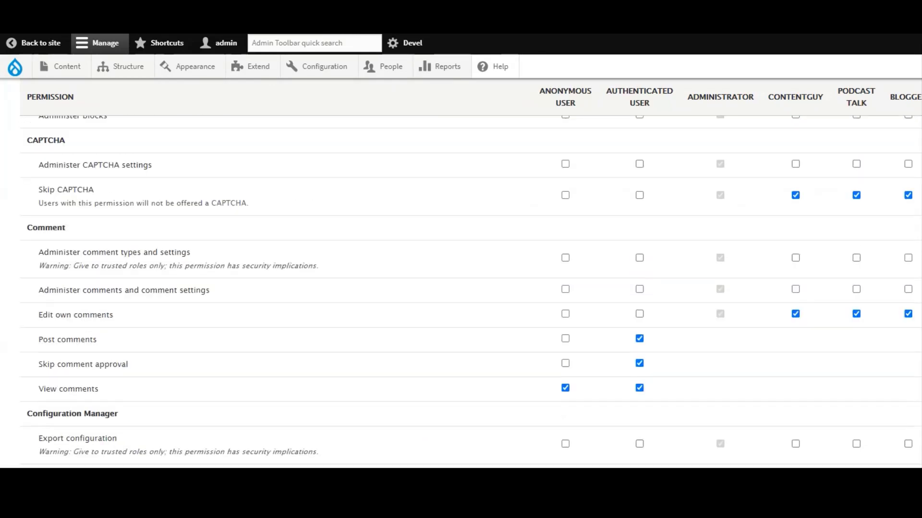
scroll(471, 269, "up", 10)
Save the permission changes made for the blogger role
scroll(471, 269, "down", 1)
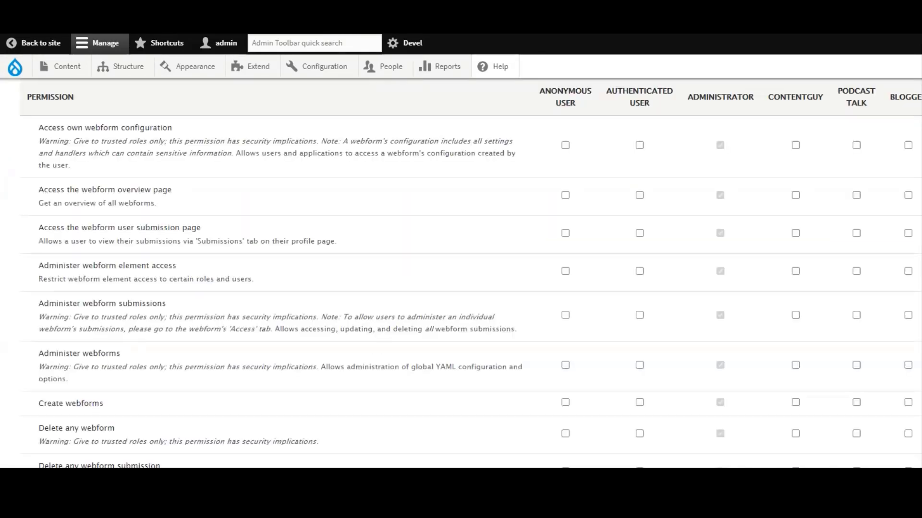
scroll(471, 269, "down", 5)
scroll(471, 268, "down", 5)
left_click(99, 444)
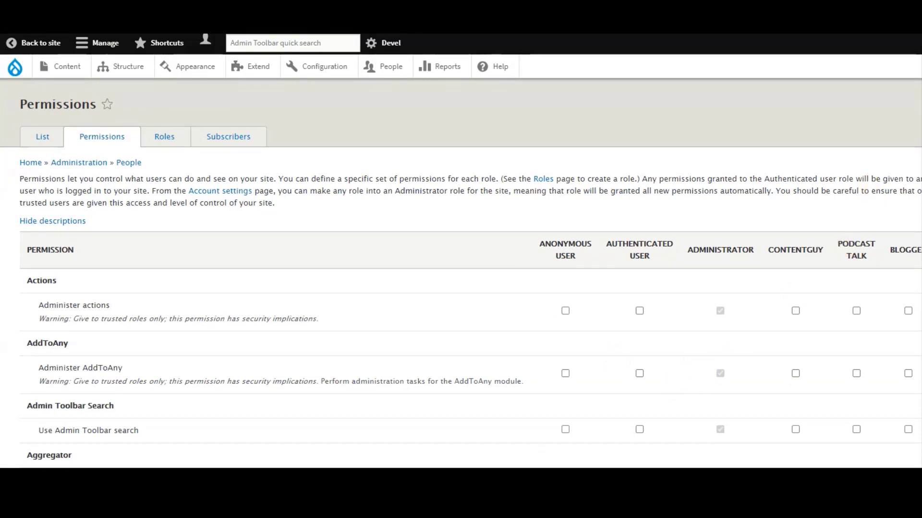
Assign the blogger role to the new user blog1 and create the account
scroll(460, 269, "down", 2)
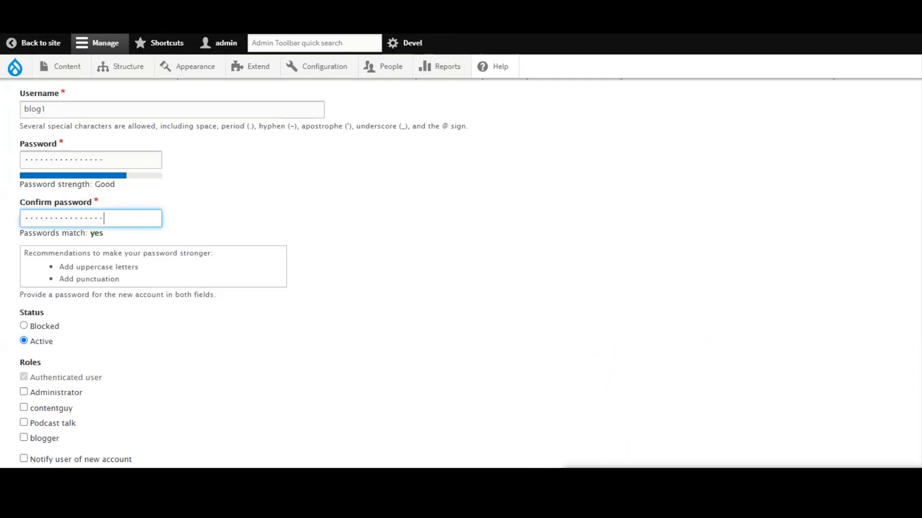
scroll(460, 262, "down", 2)
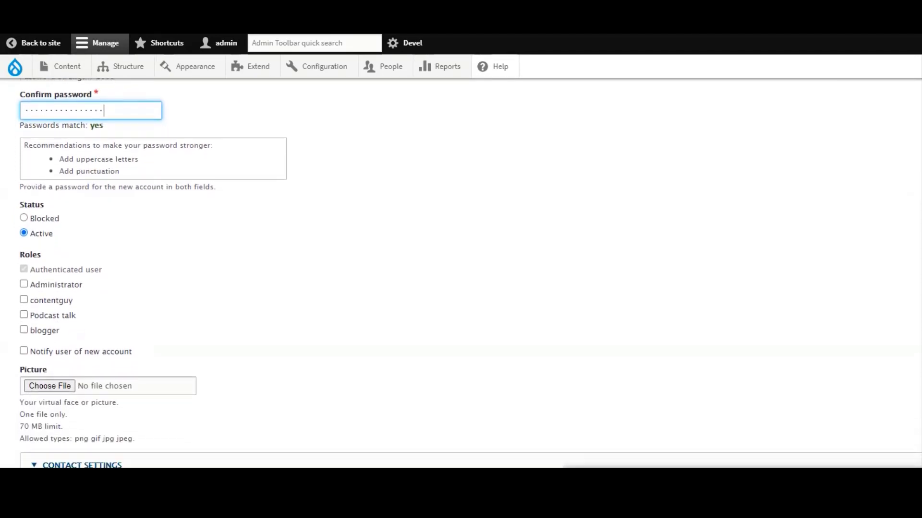
left_click(24, 331)
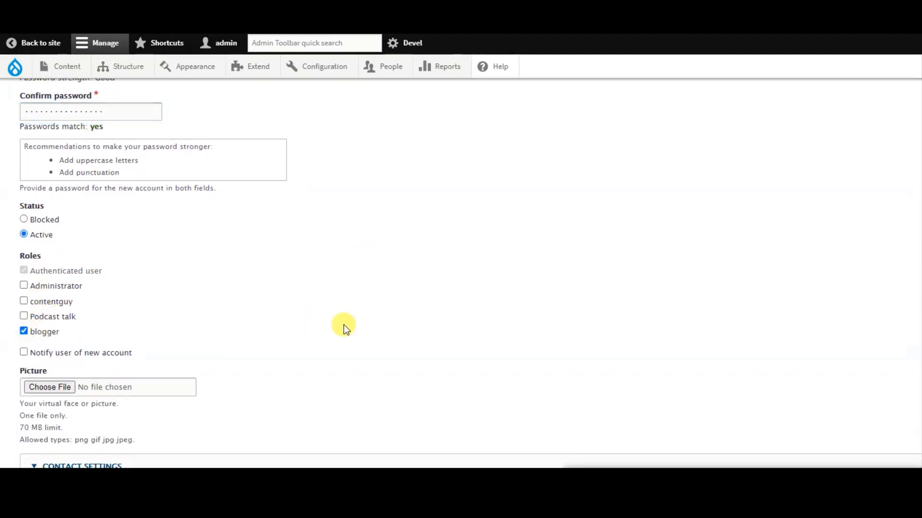
scroll(343, 324, "down", 2)
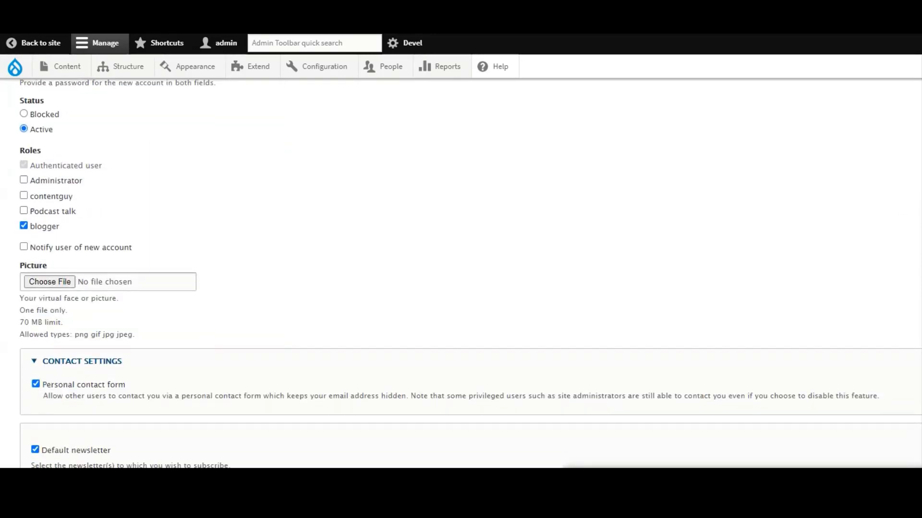
scroll(461, 262, "down", 2)
scroll(460, 274, "down", 3)
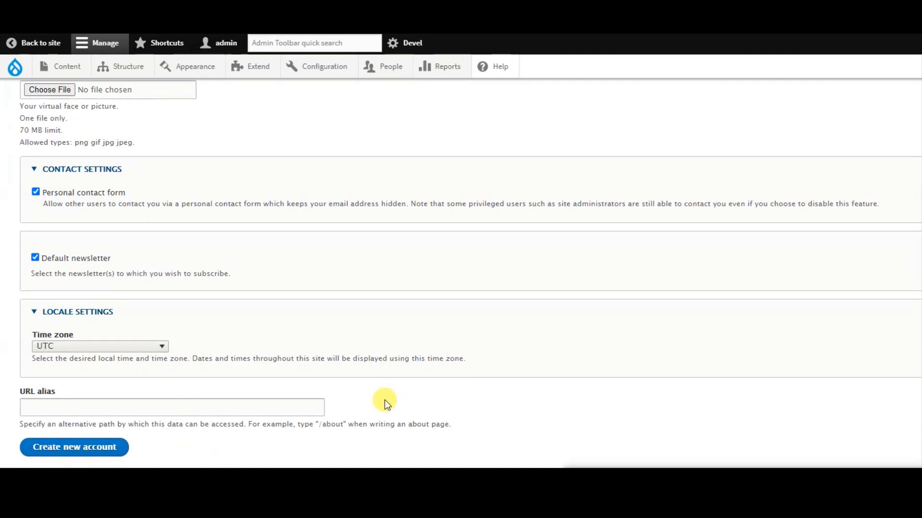
left_click(75, 451)
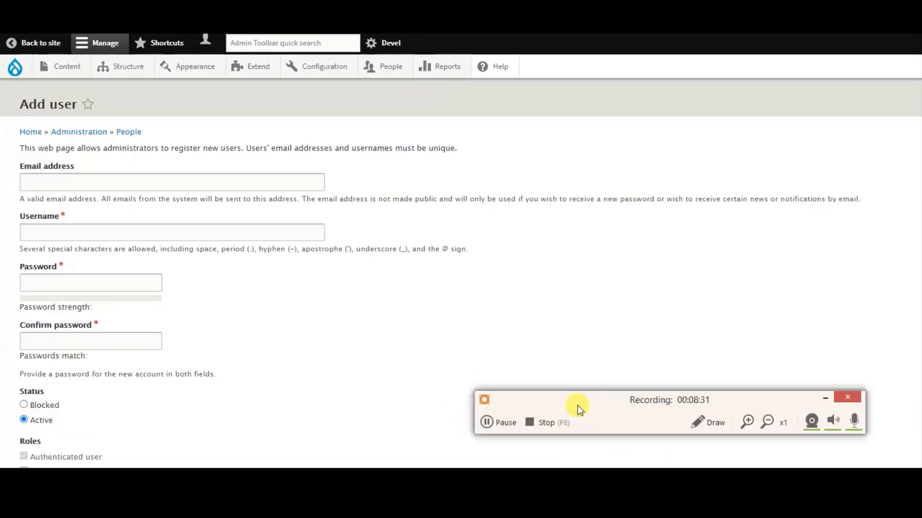
mouse_move(578, 405)
left_mouse_down()
mouse_move(612, 450)
mouse_move(574, 414)
left_mouse_up()
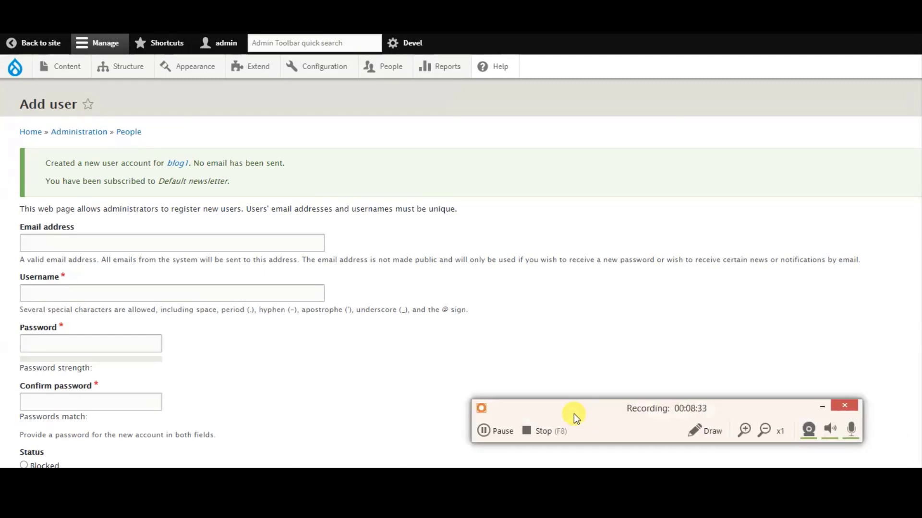
left_click(483, 431)
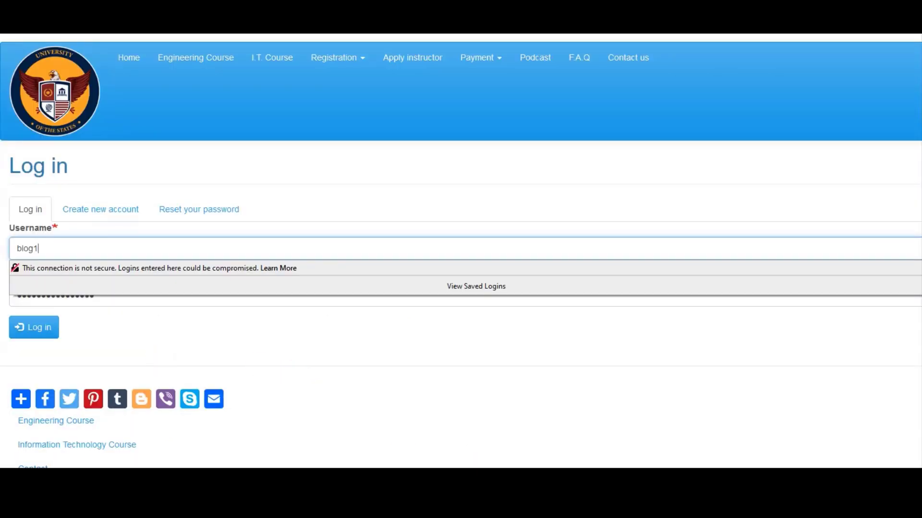
key("alt+Tab")
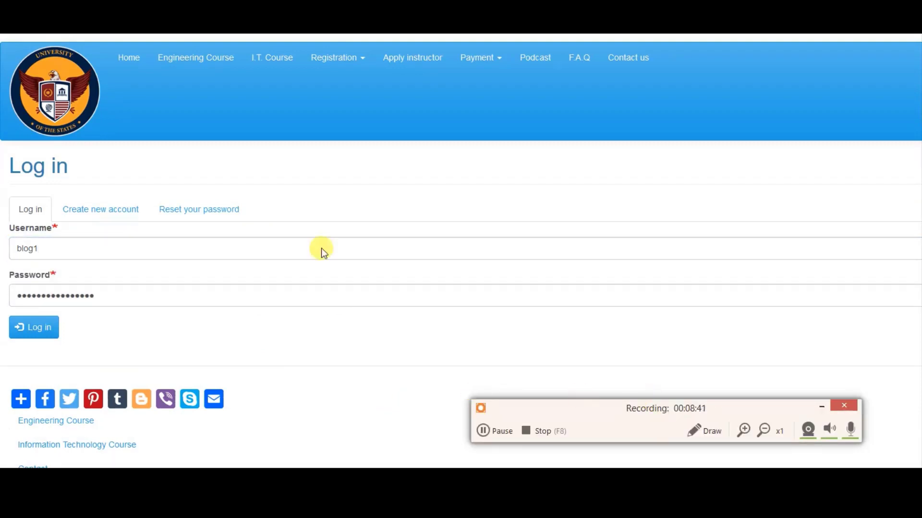
left_click(483, 431)
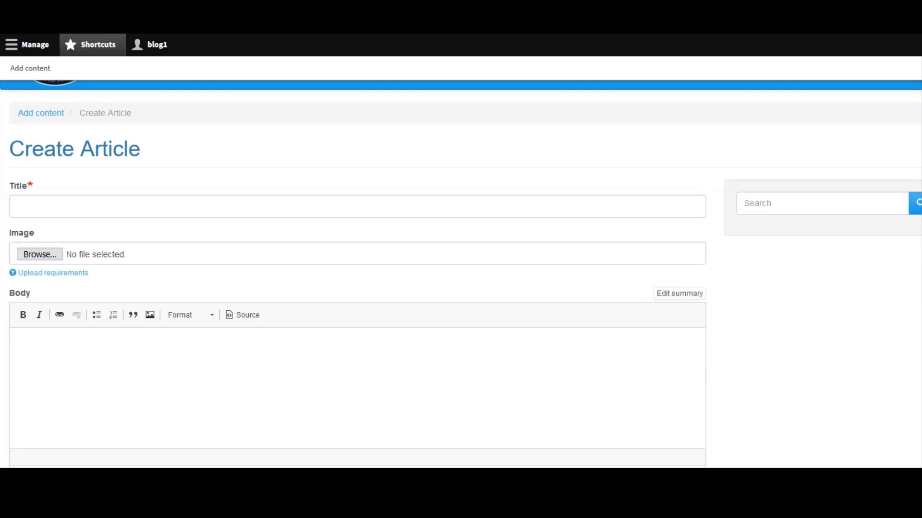
Examine the fields available to blog1 on the Create Article form, including body, tags, Youtube, meta tags, revision information and URL alias
scroll(460, 273, "down", 3)
scroll(461, 273, "up", 2)
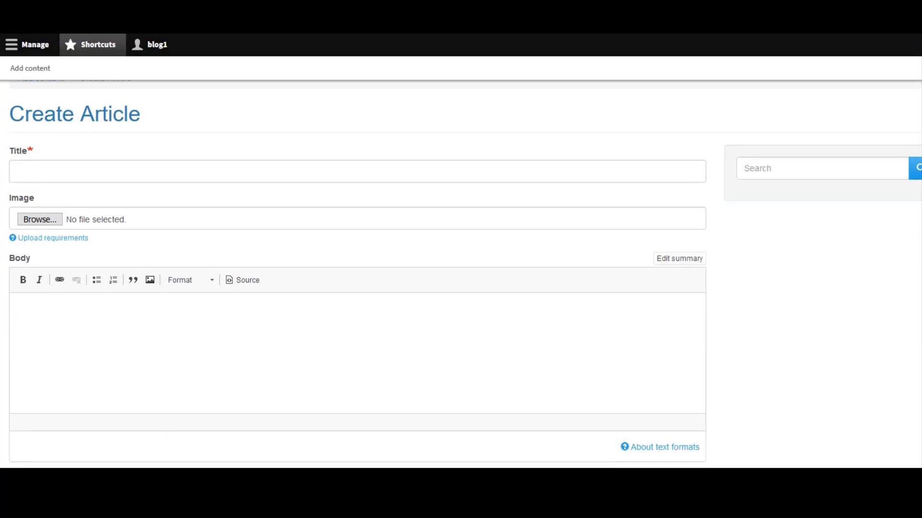
scroll(461, 273, "down", 5)
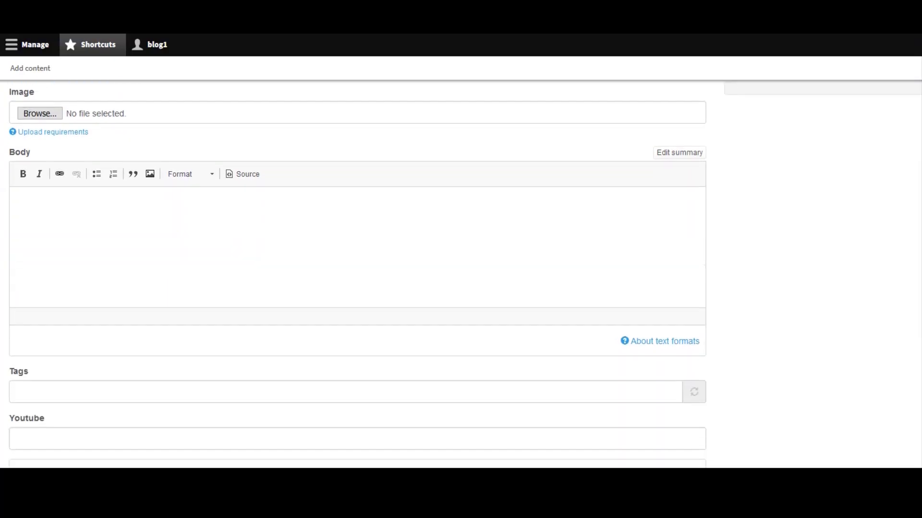
scroll(461, 272, "down", 6)
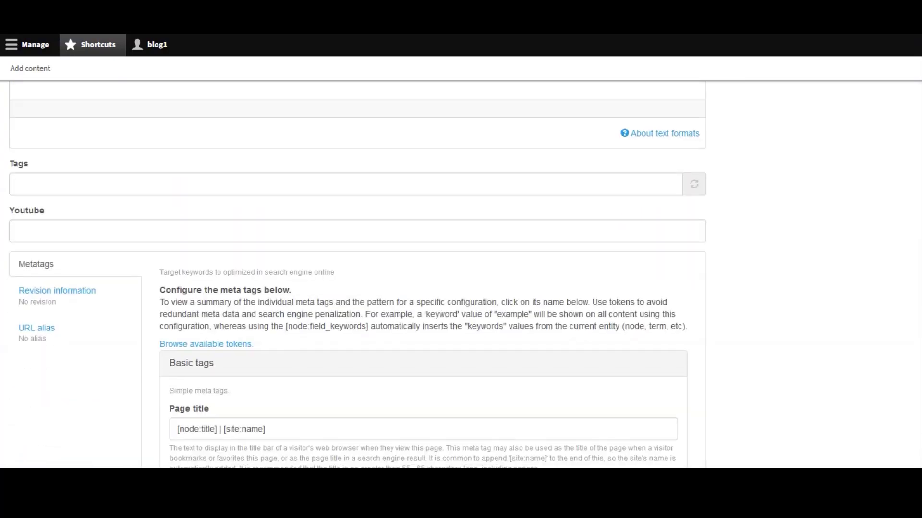
scroll(461, 273, "down", 10)
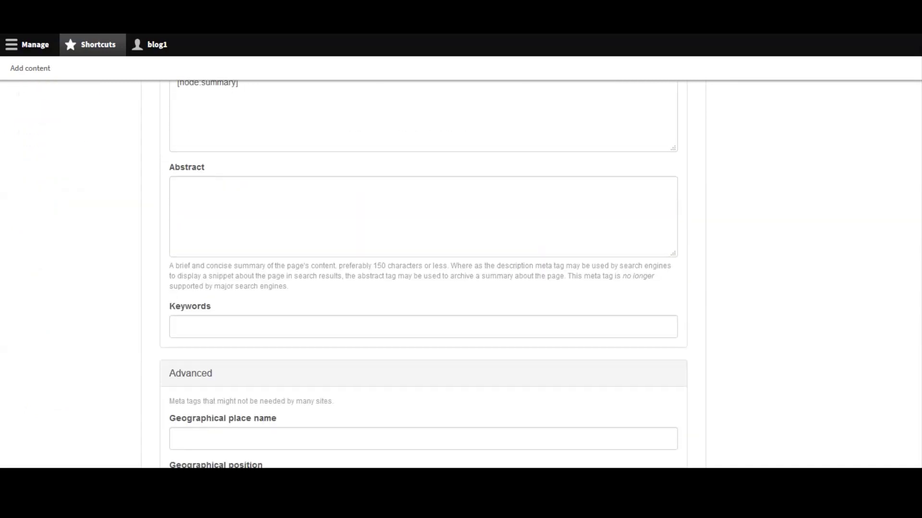
scroll(461, 273, "down", 18)
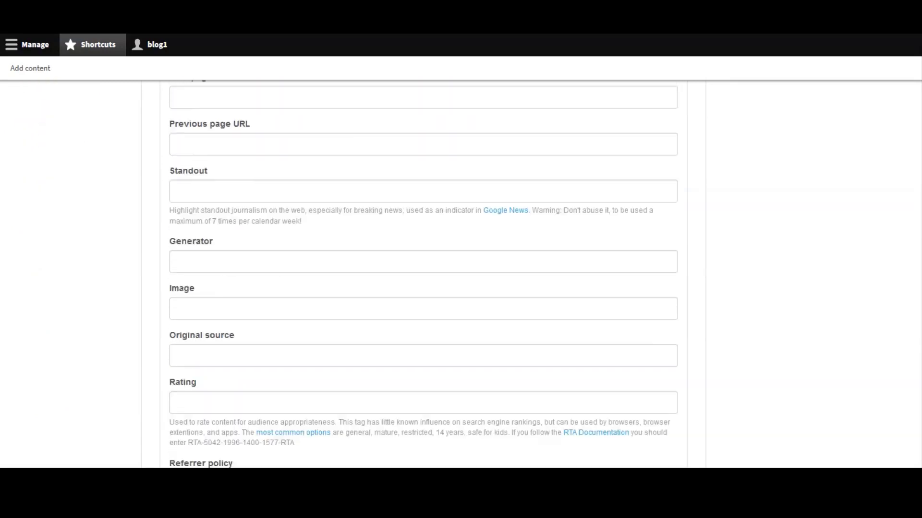
scroll(904, 312, "down", 3)
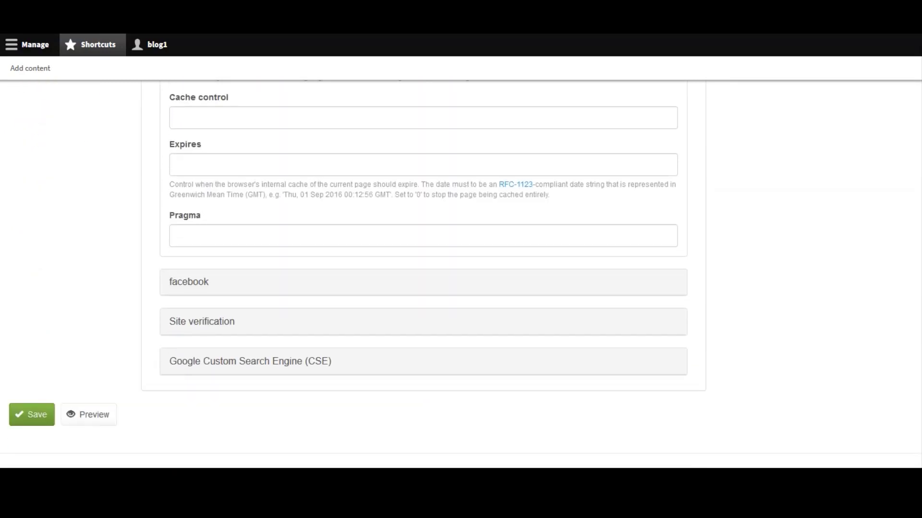
scroll(903, 312, "up", 15)
scroll(904, 312, "up", 15)
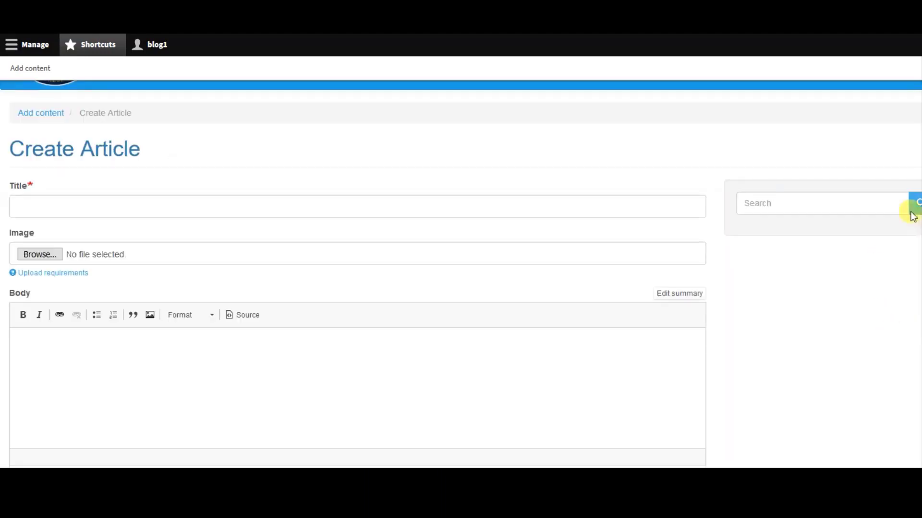
scroll(915, 214, "down", 5)
scroll(358, 274, "down", 3)
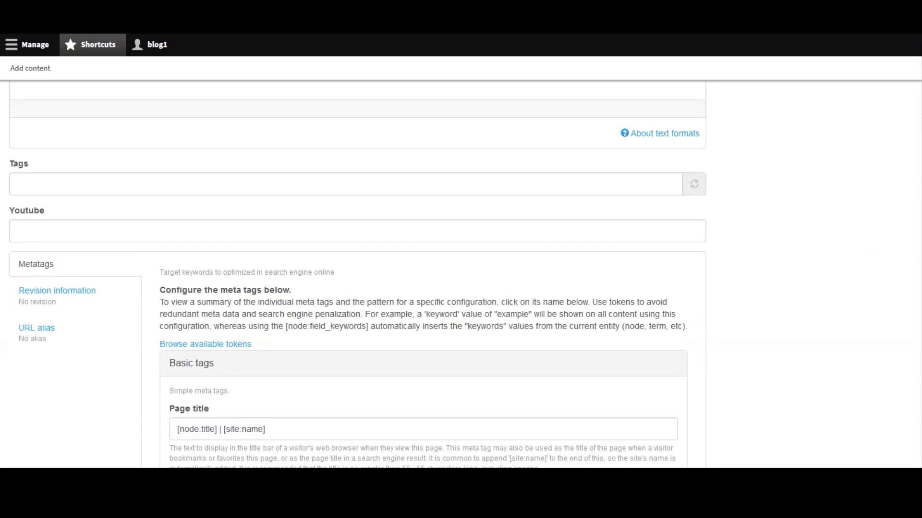
scroll(357, 274, "down", 5)
scroll(357, 273, "up", 10)
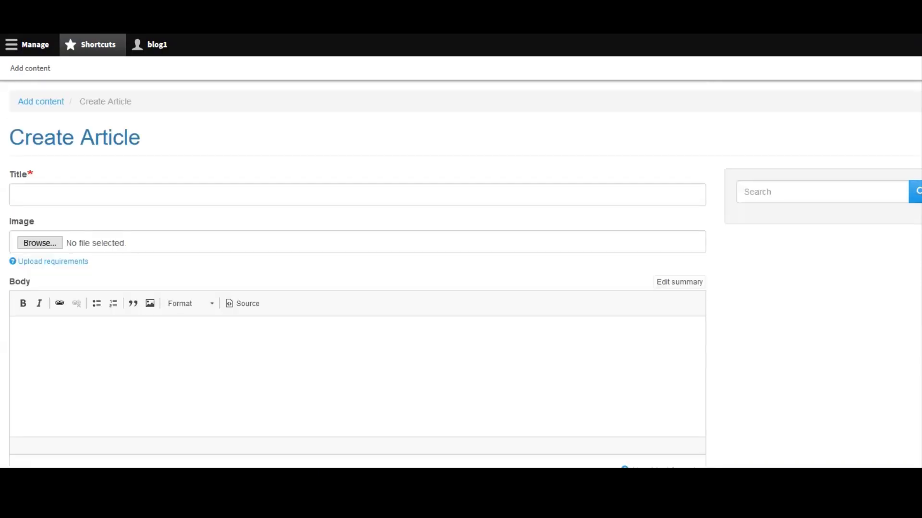
left_click_drag(919, 98, 897, 407)
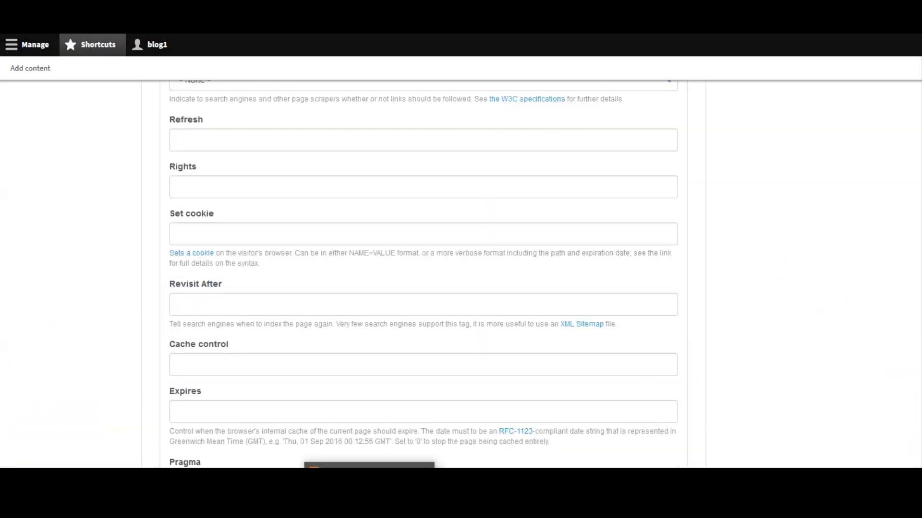
left_click(370, 464)
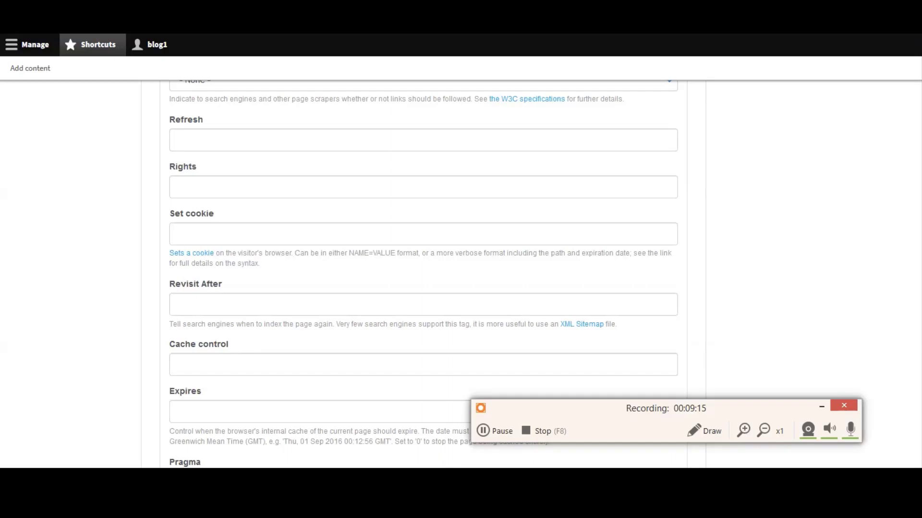
left_click(529, 431)
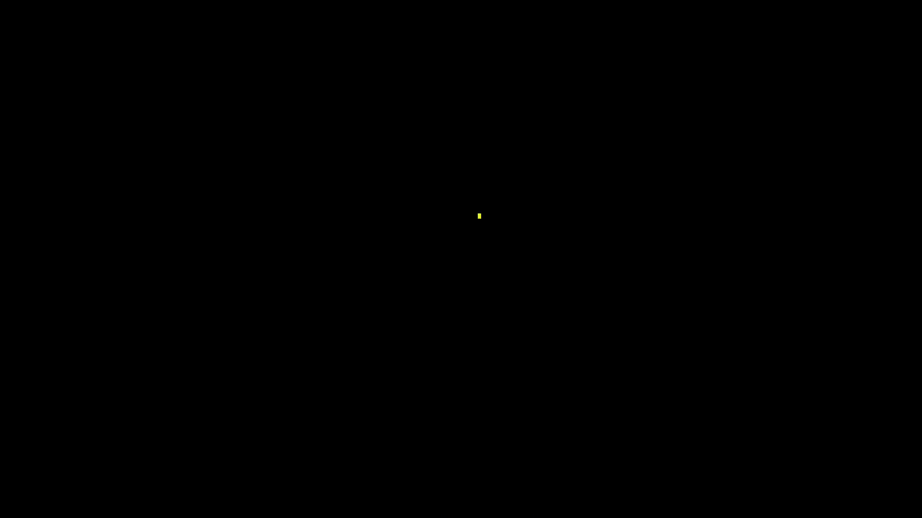